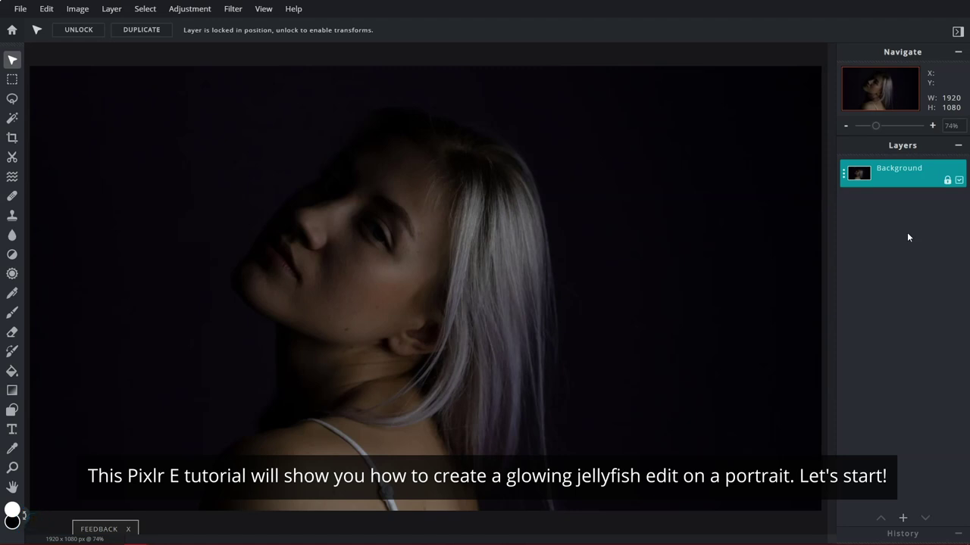
- Duplicate the photo layer and brighten the copy with Highlights 200 and raised shadows
click(159, 35)
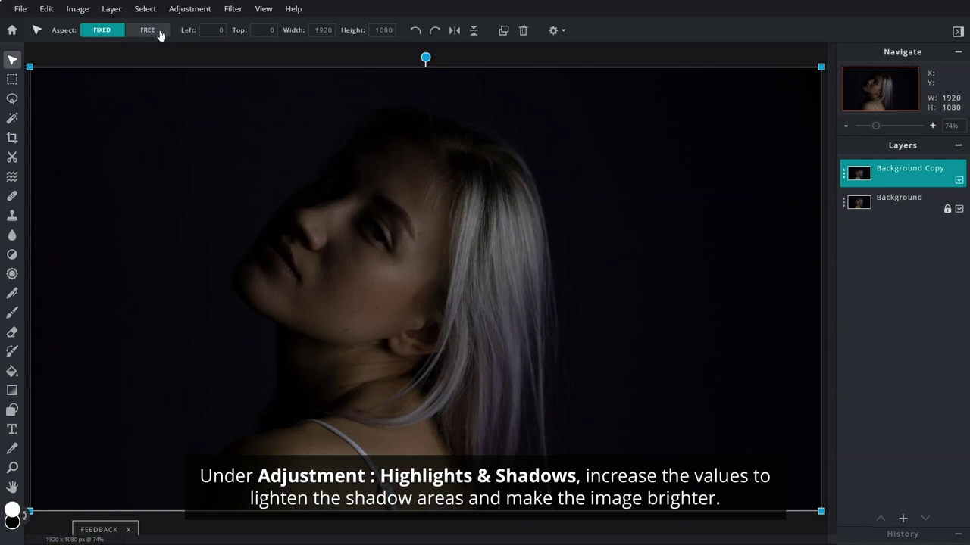
click(210, 15)
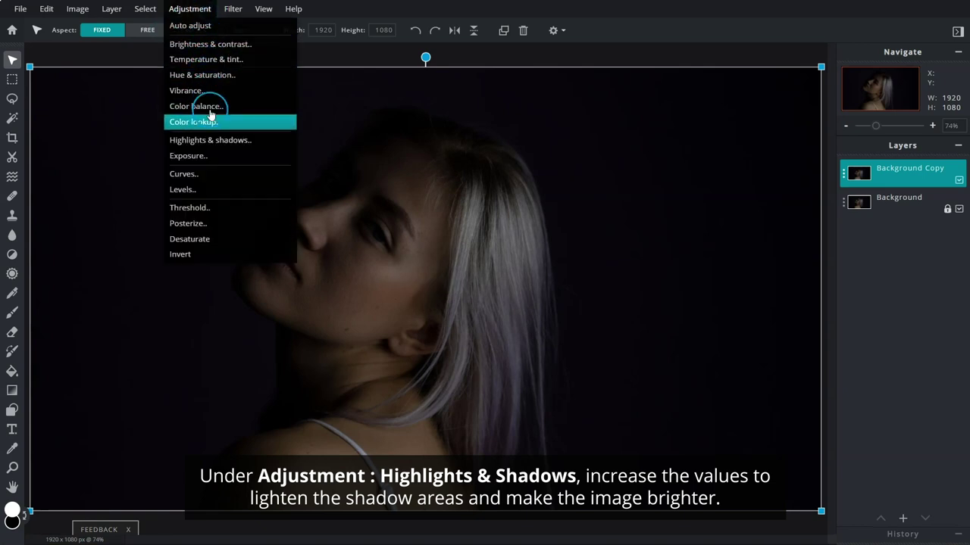
click(270, 144)
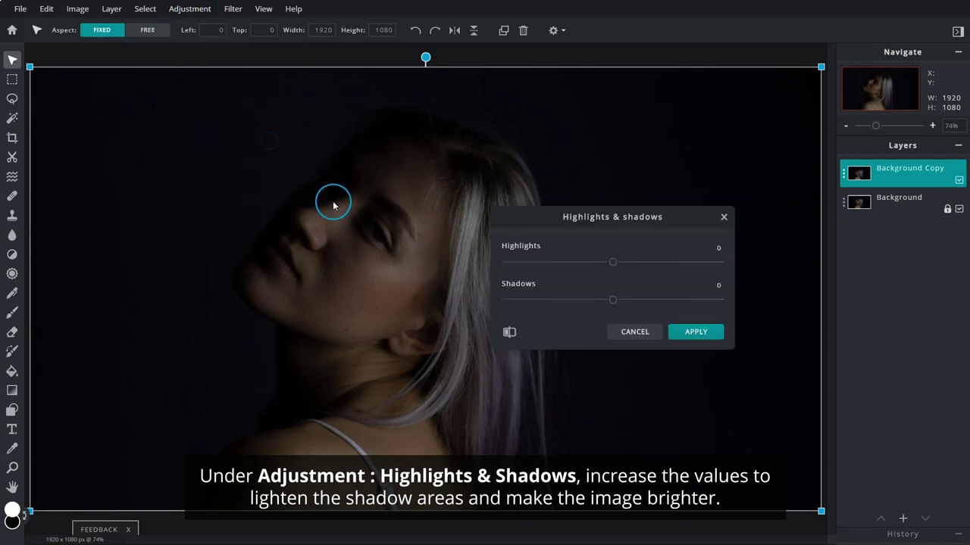
drag(612, 265, 721, 267)
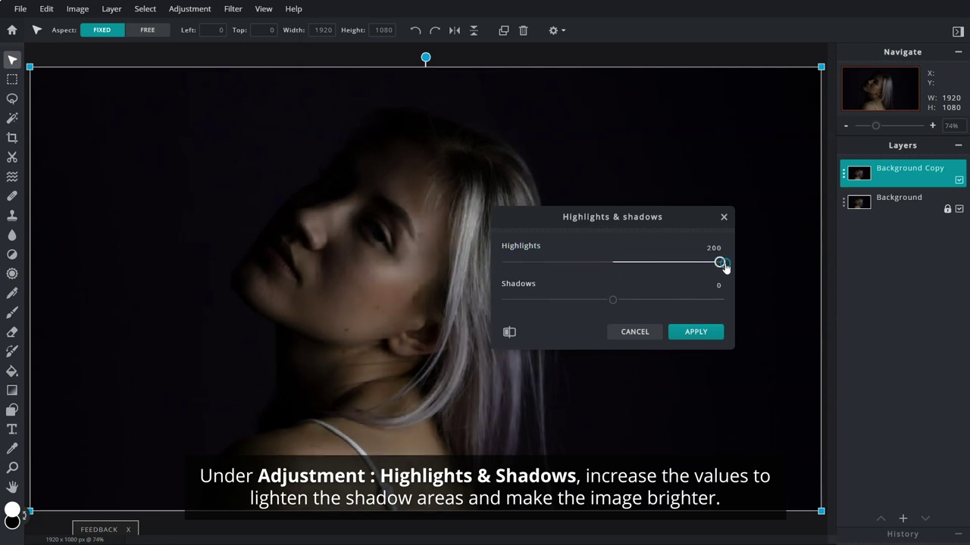
drag(612, 301, 656, 301)
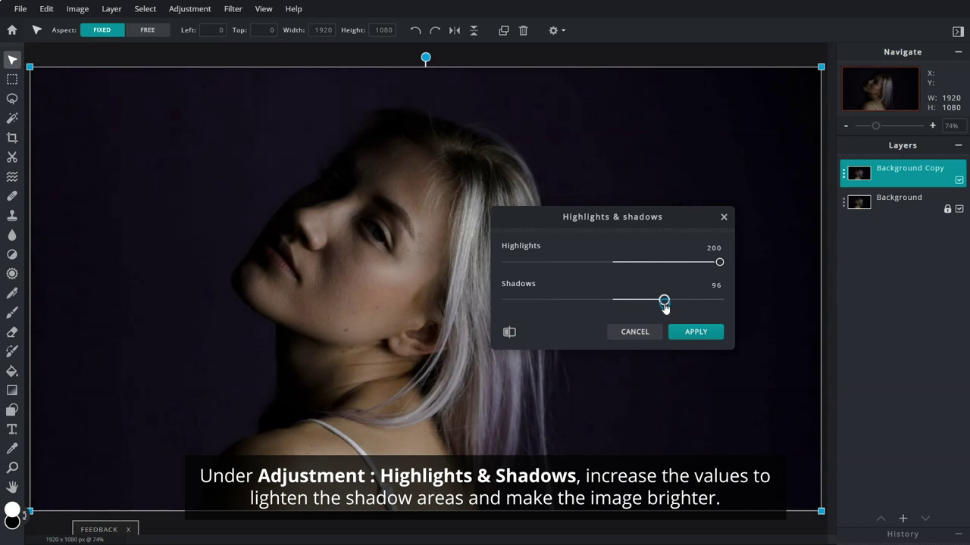
click(712, 337)
click(712, 336)
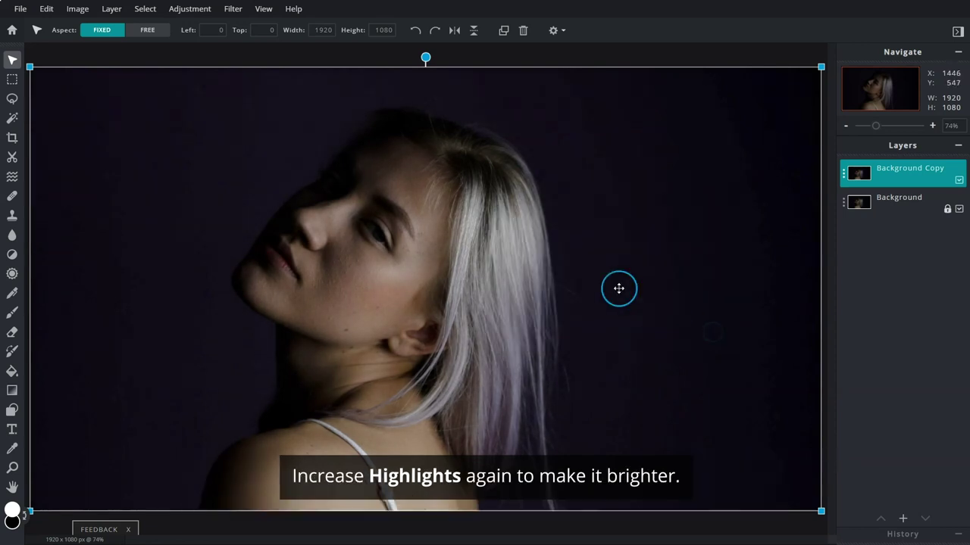
- Apply a second Highlights & shadows pass with Highlights 17
click(195, 10)
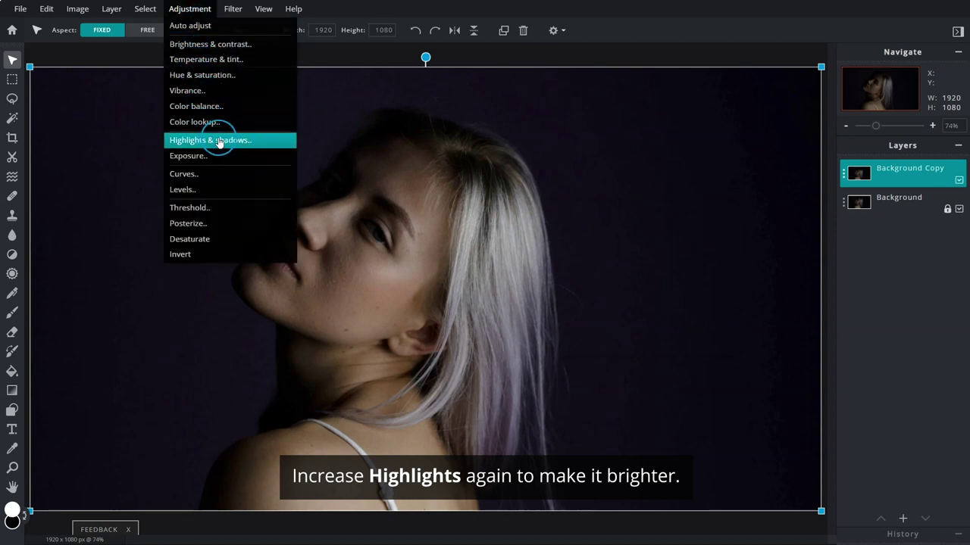
click(261, 140)
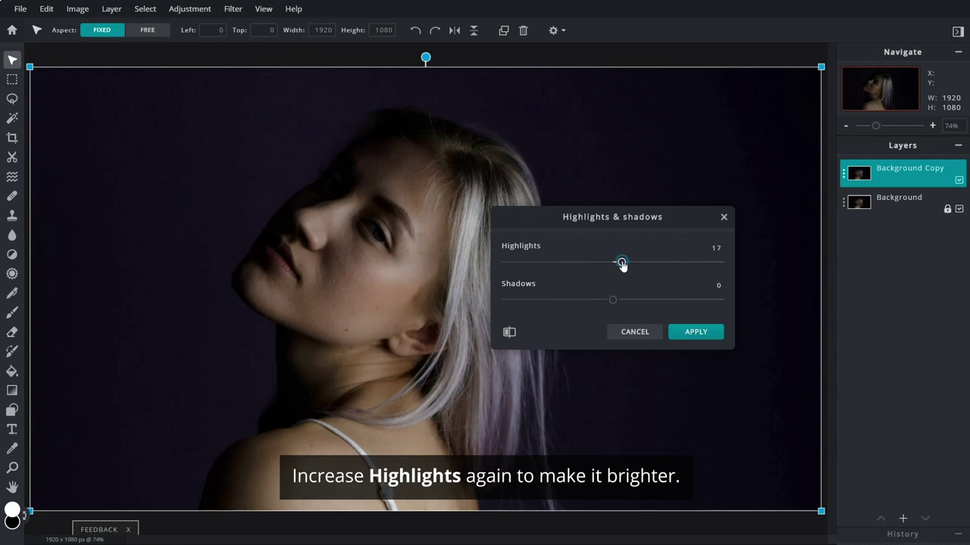
click(703, 338)
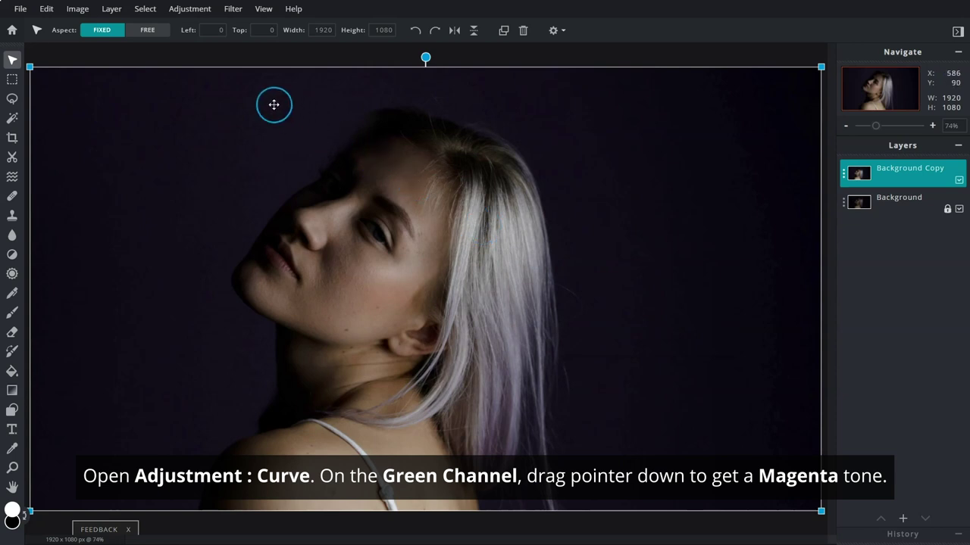
- Apply Curves with the green curve lowered and the composite curve raised
click(194, 8)
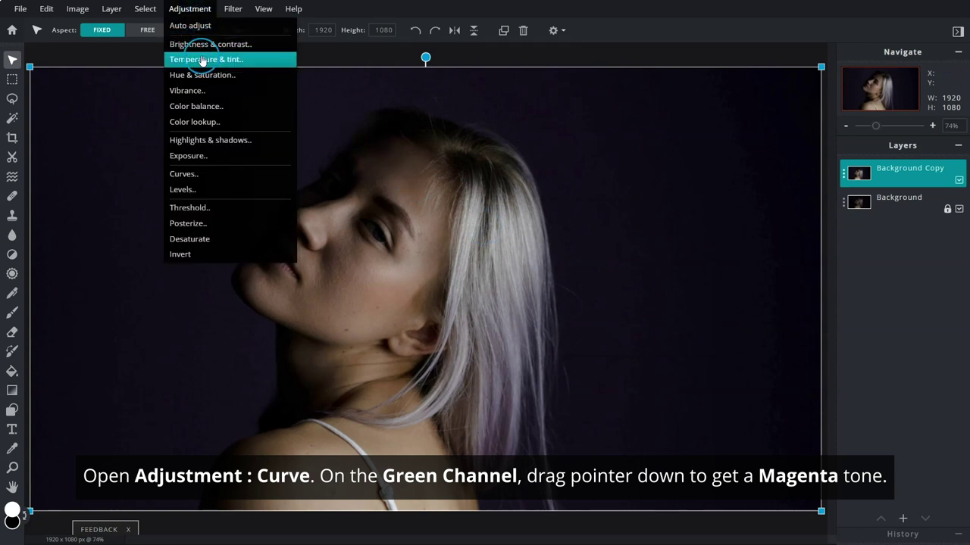
click(256, 175)
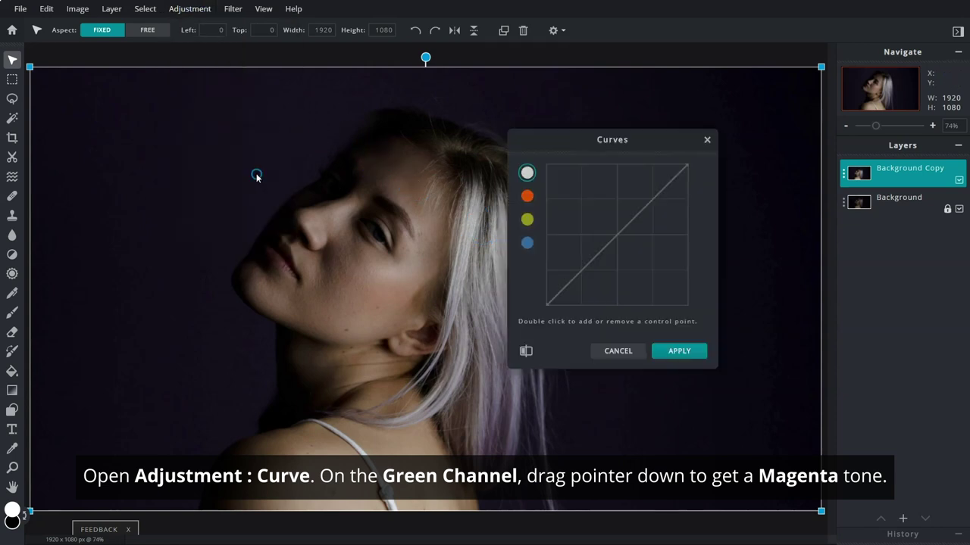
click(527, 221)
drag(610, 241, 621, 243)
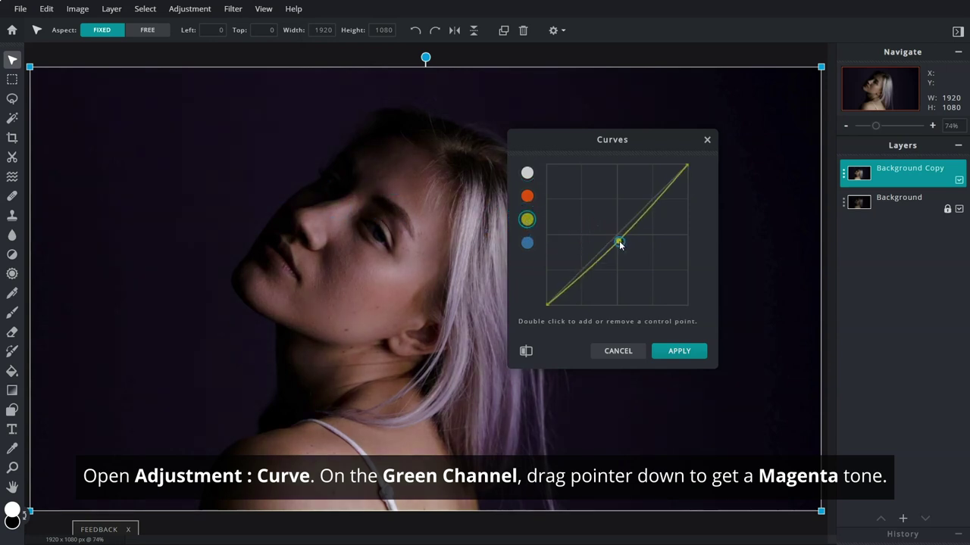
click(527, 173)
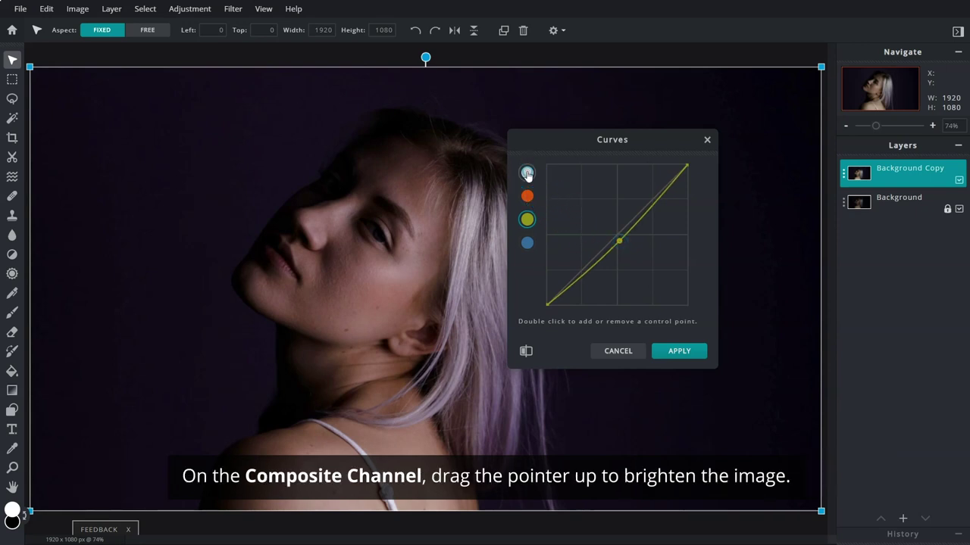
drag(614, 236, 616, 233)
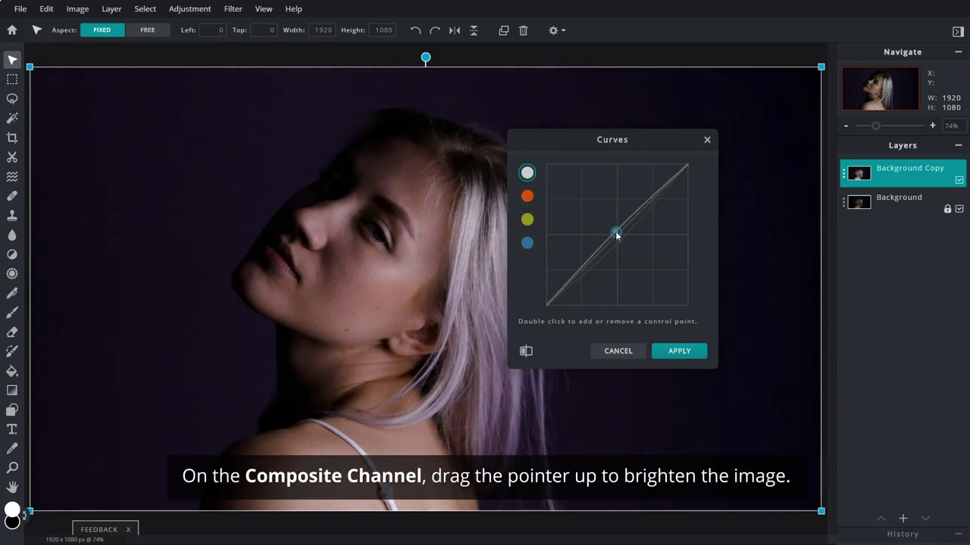
click(690, 349)
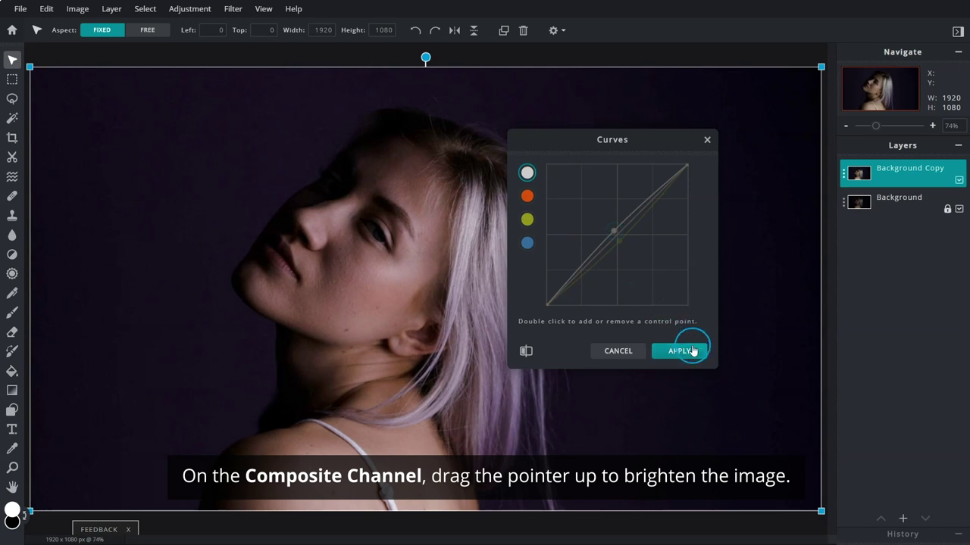
click(694, 354)
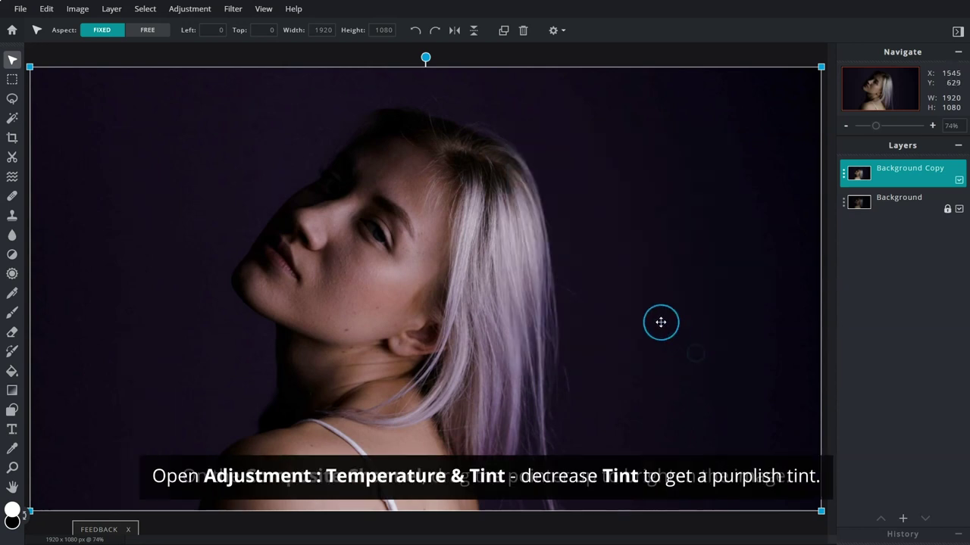
- Set Temperature & tint to Tint -39 for a purplish cast
click(206, 15)
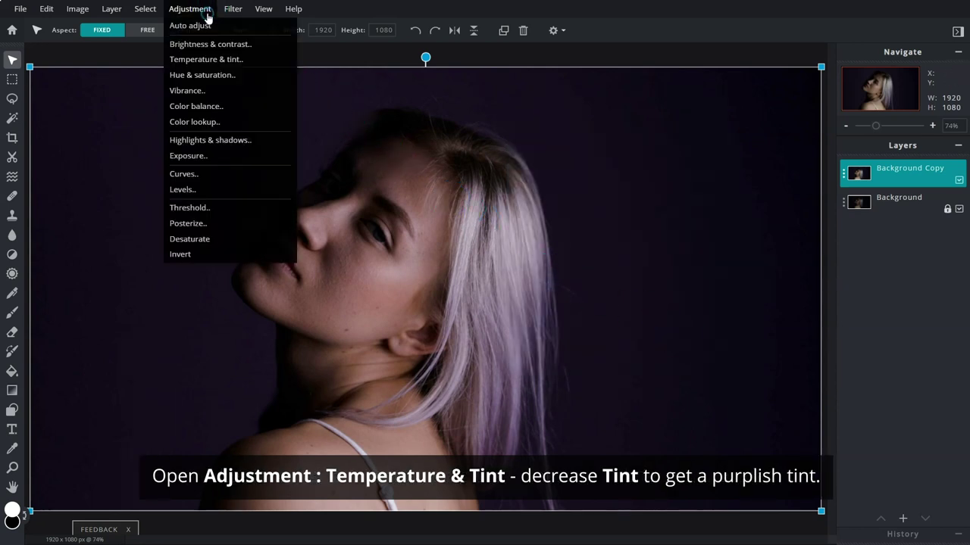
click(254, 65)
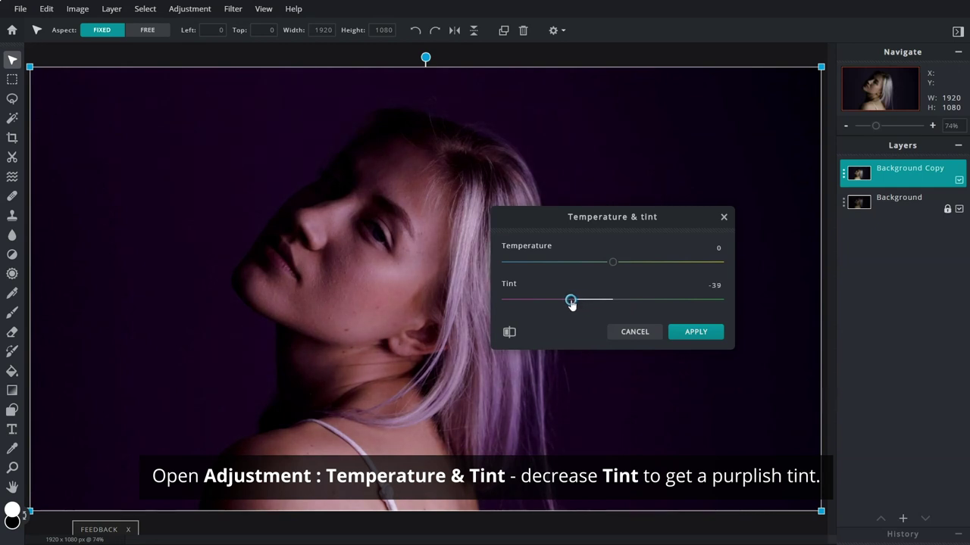
click(712, 333)
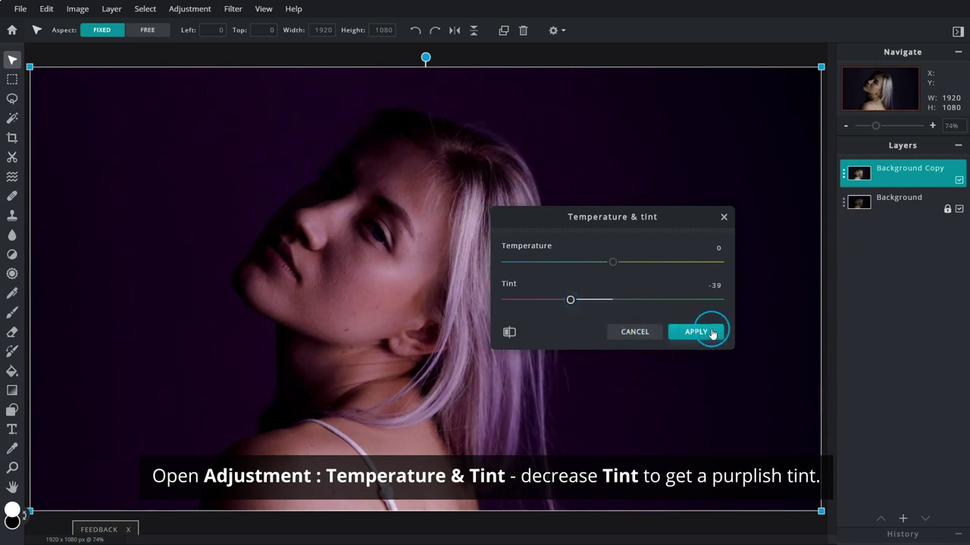
click(695, 333)
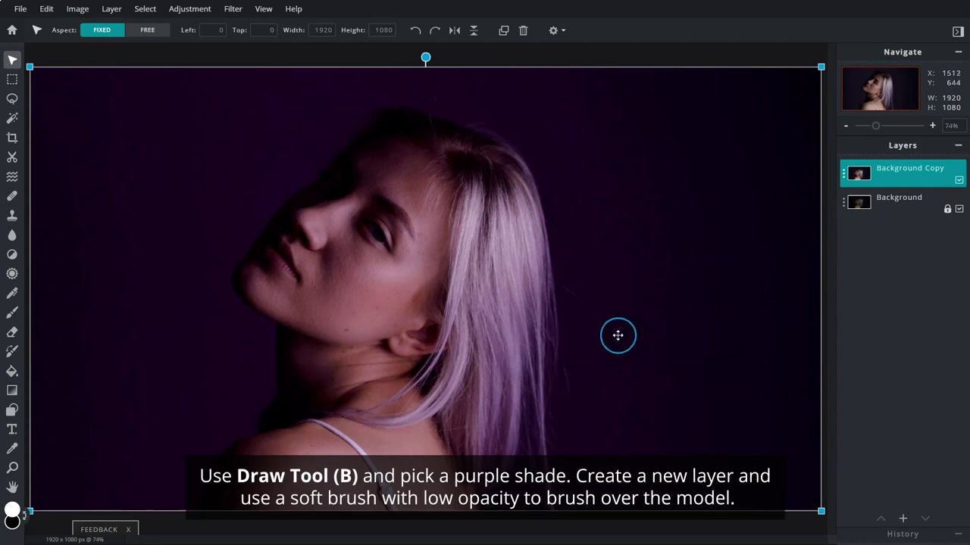
- Choose the Brush tool with paint colour #B811C4
click(10, 318)
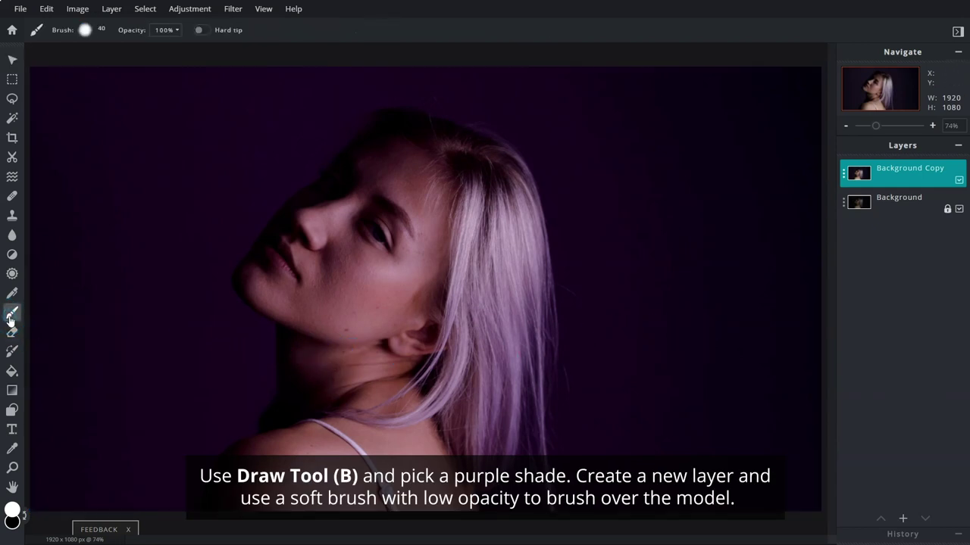
click(12, 514)
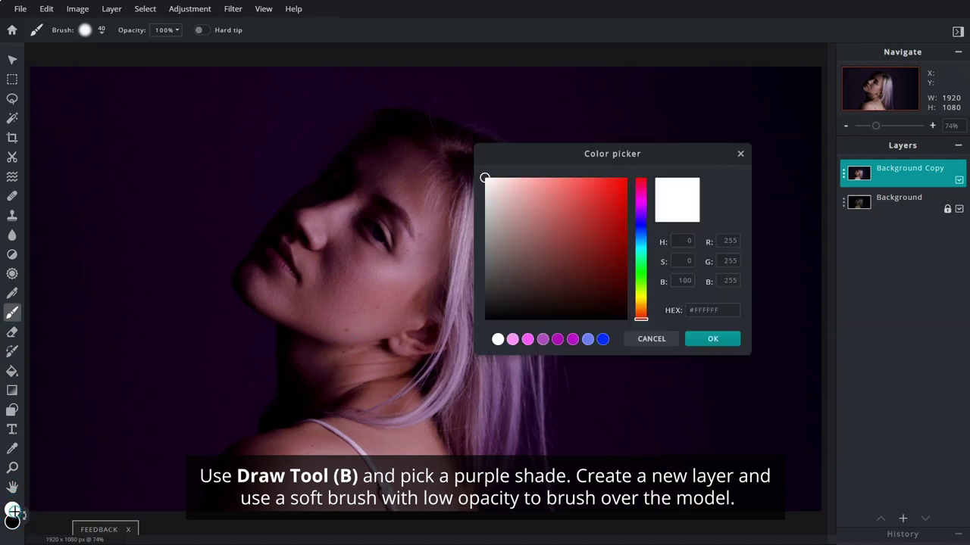
click(719, 310)
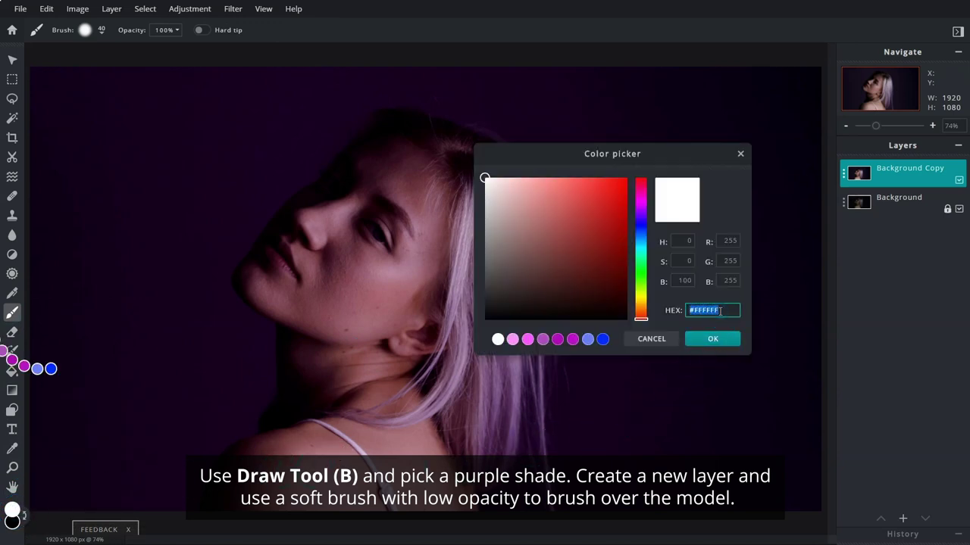
text(#B811C4)
click(729, 338)
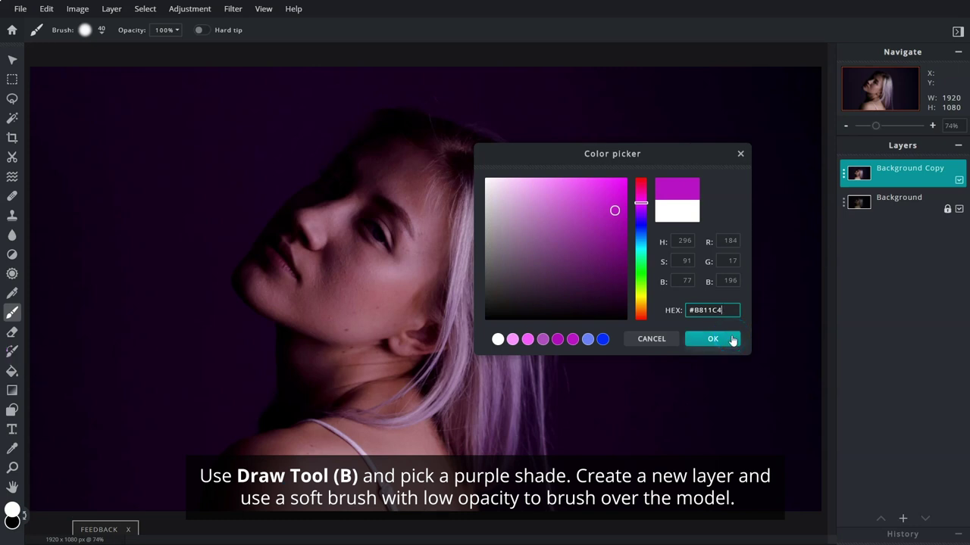
click(732, 339)
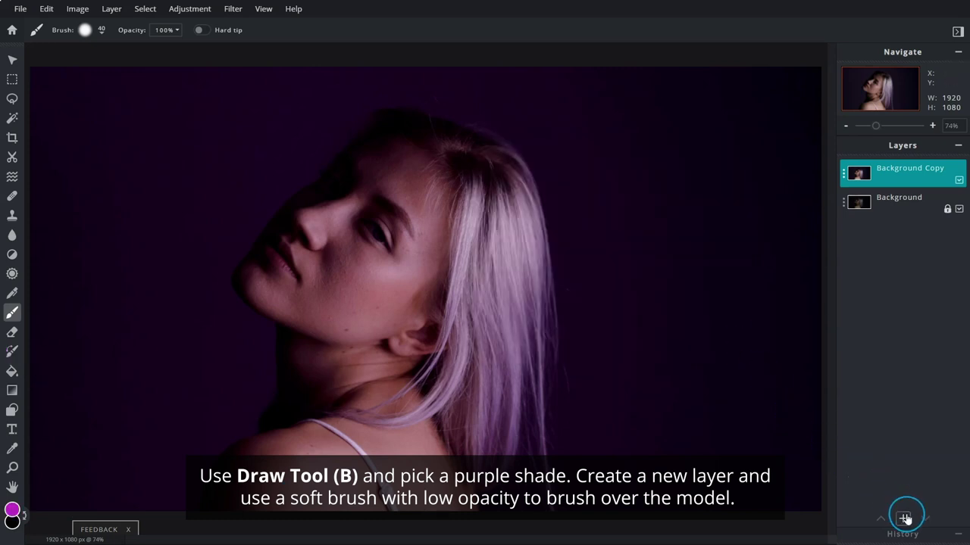
- On a new empty layer, paint a magenta glow over the forehead with a 400 px soft brush at 45%
click(906, 518)
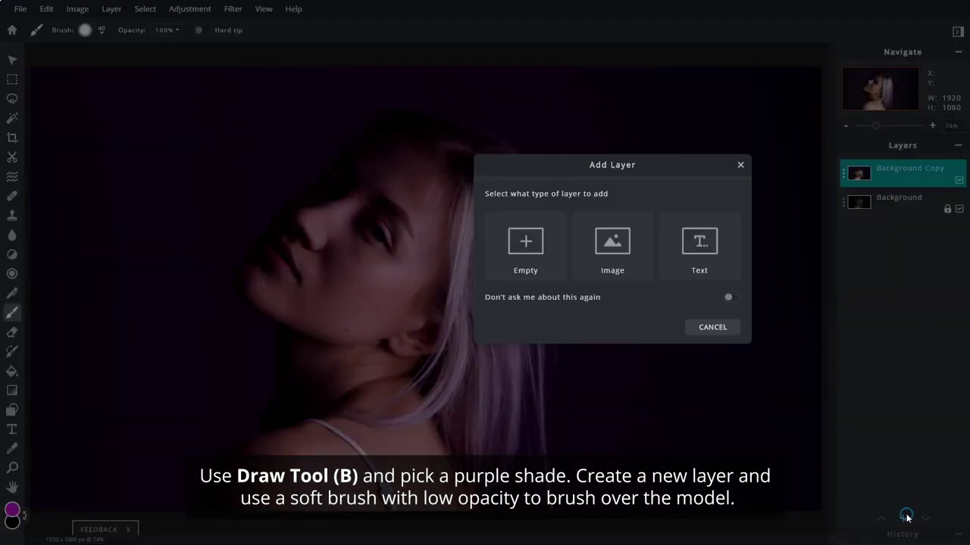
click(547, 265)
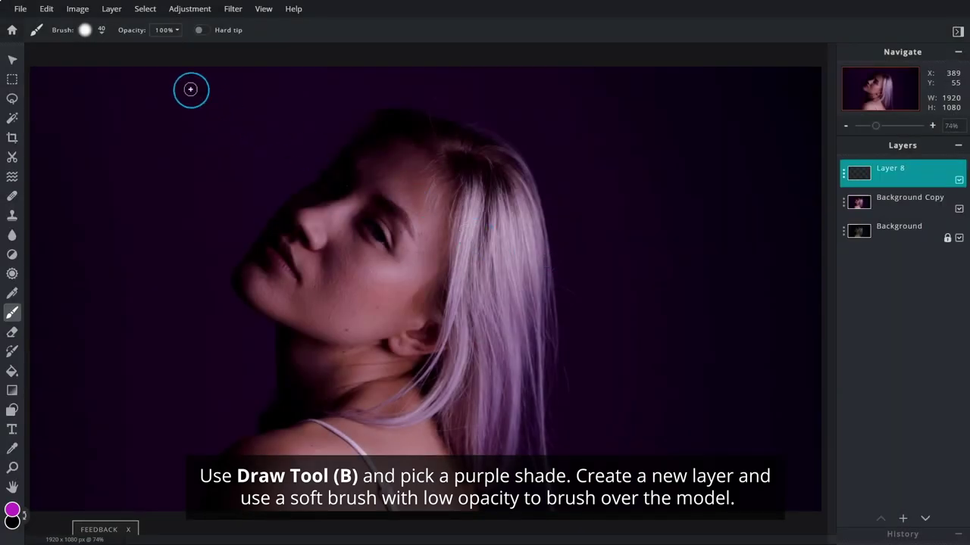
click(103, 31)
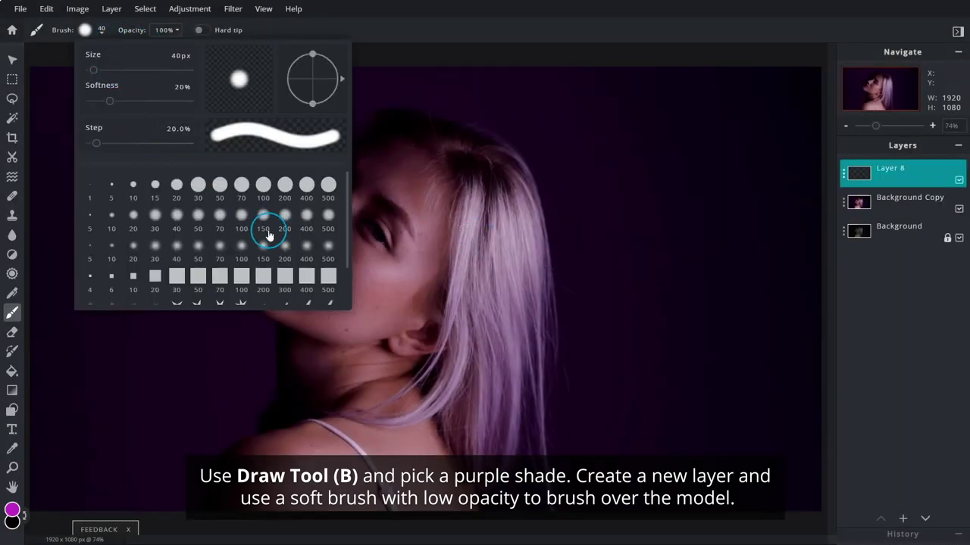
click(306, 250)
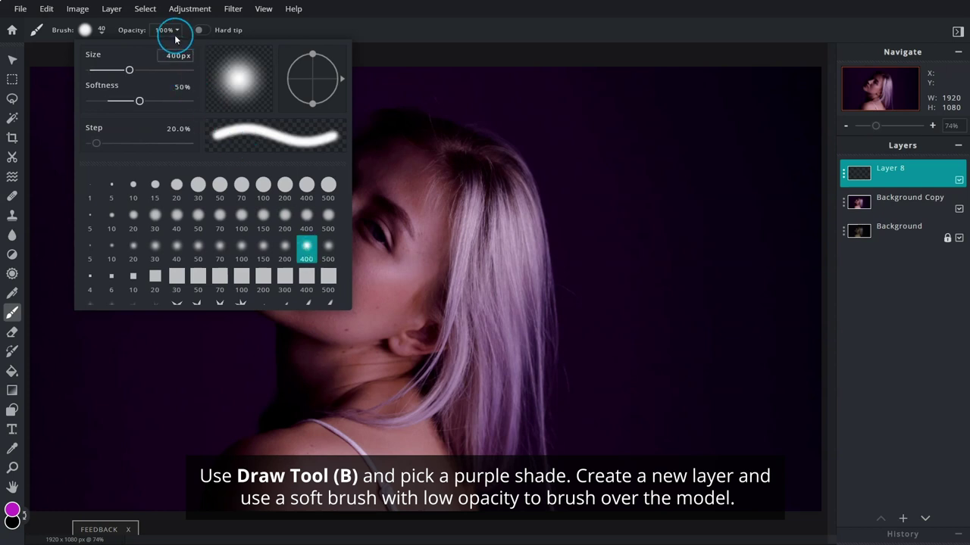
click(174, 32)
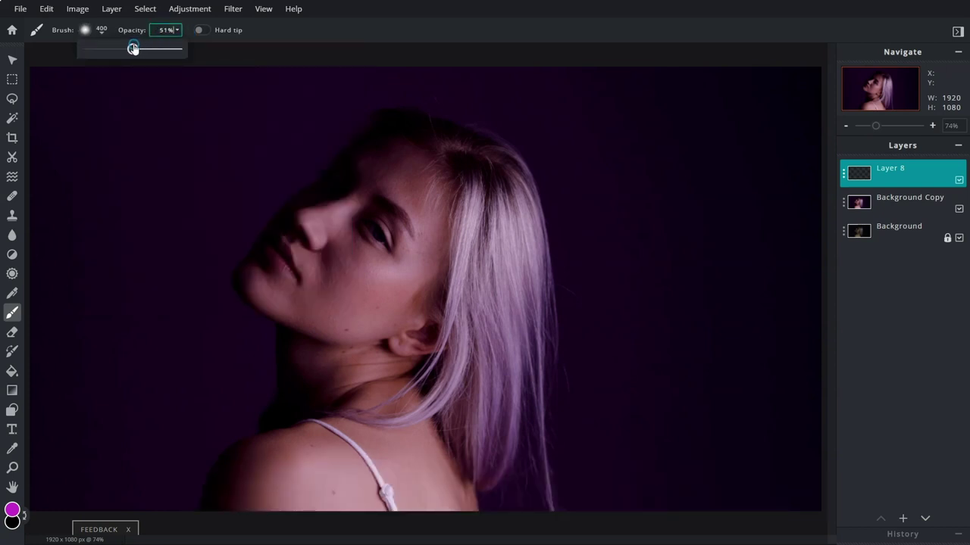
scroll(421, 197, down, 1)
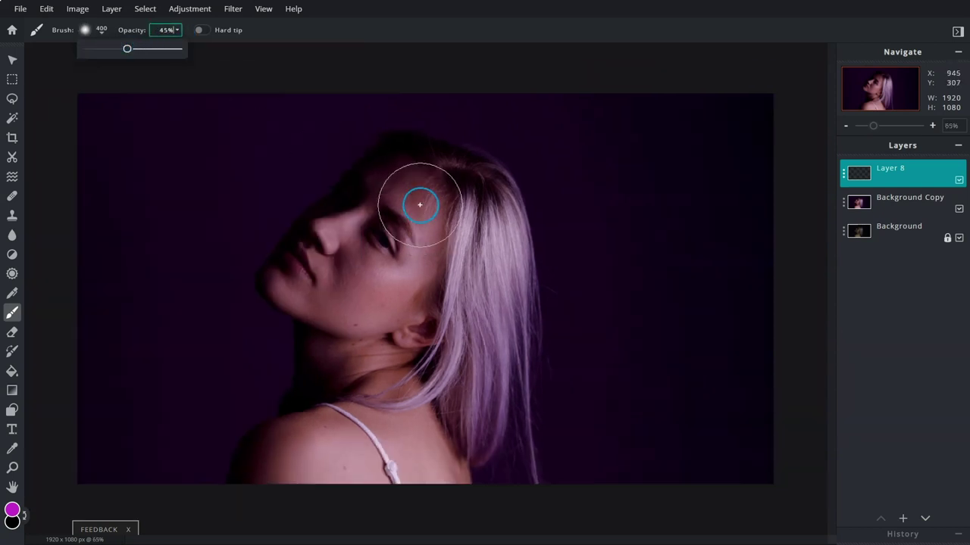
scroll(417, 201, down, 1)
mouse_move(411, 202)
mouse_down()
mouse_move(375, 228)
mouse_move(372, 299)
mouse_move(390, 329)
mouse_move(379, 455)
mouse_move(350, 448)
mouse_move(318, 281)
mouse_up()
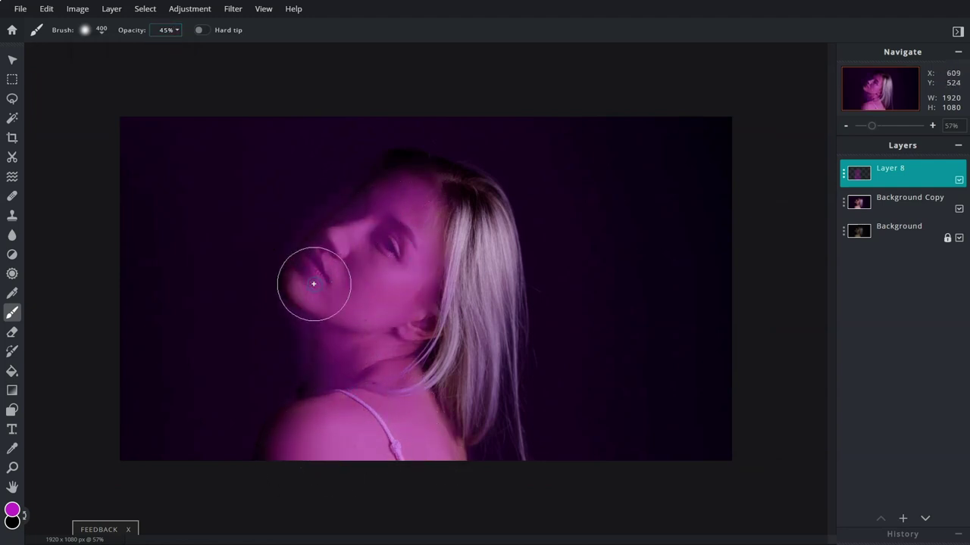
- Set Layer 8 to Saturation blend mode with transparency 27
click(843, 177)
click(819, 218)
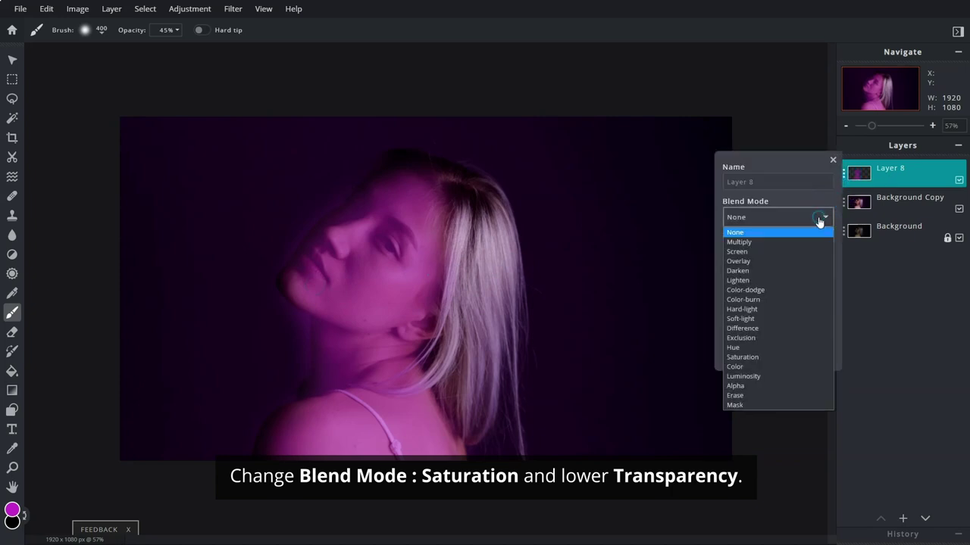
click(766, 356)
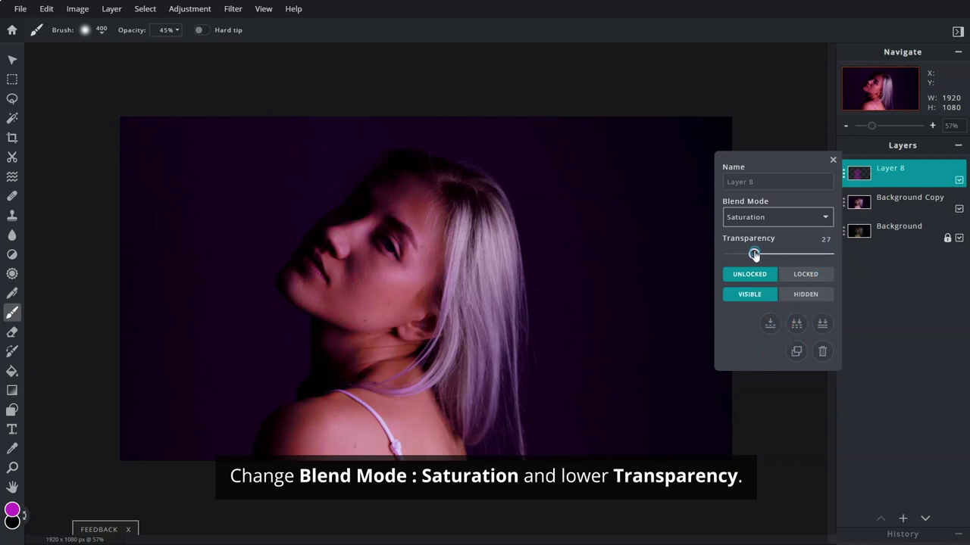
click(834, 161)
click(834, 161)
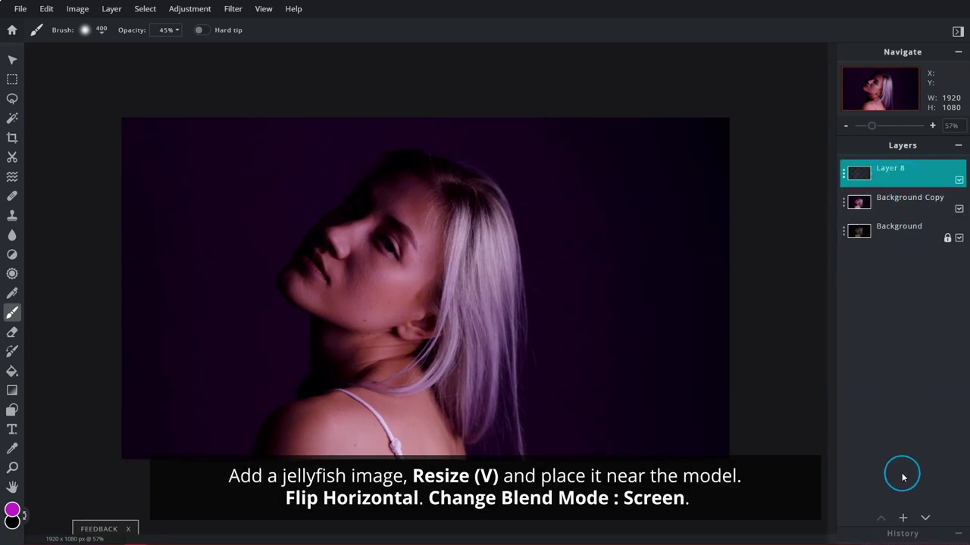
click(902, 518)
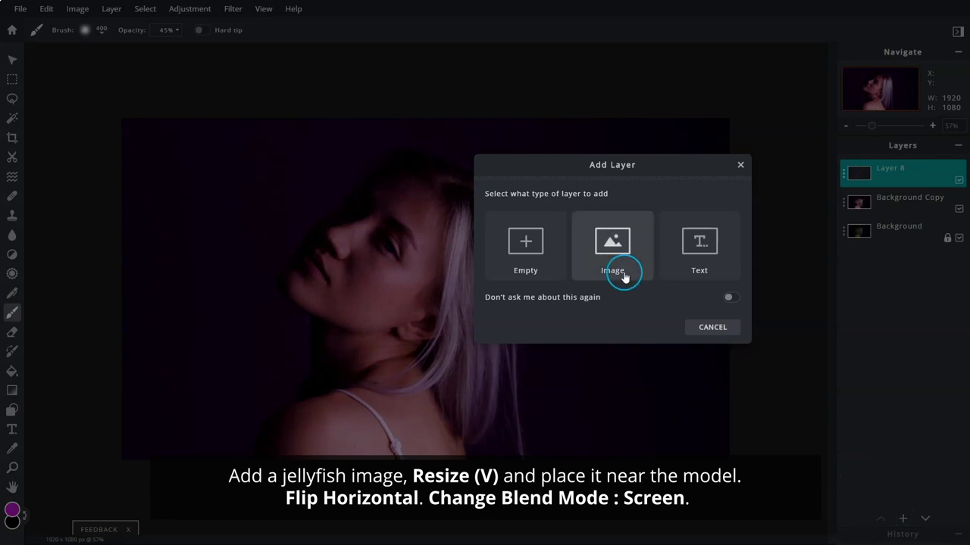
- Add A-11827653_l.jpg as a layer, shrink it beside the model's head, and flip it horizontally
click(622, 274)
click(186, 91)
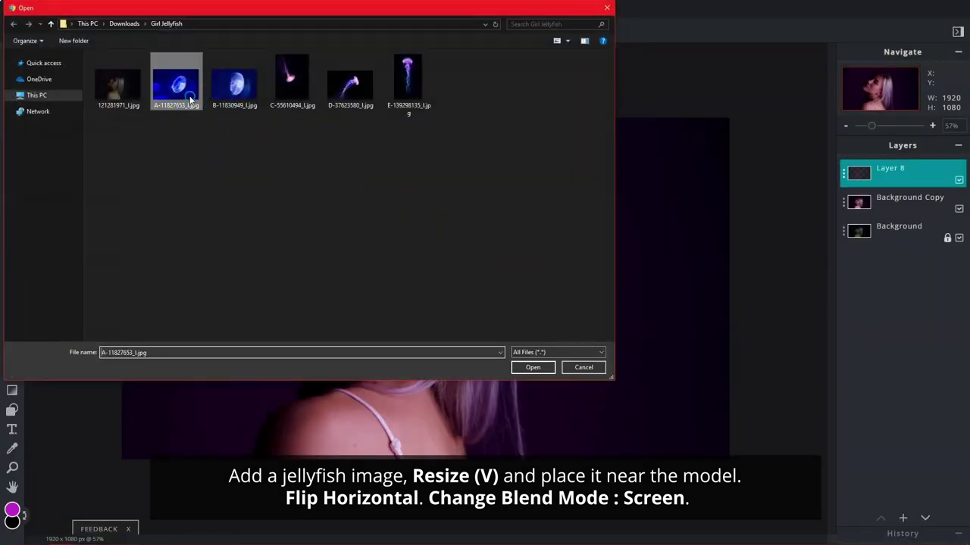
click(540, 372)
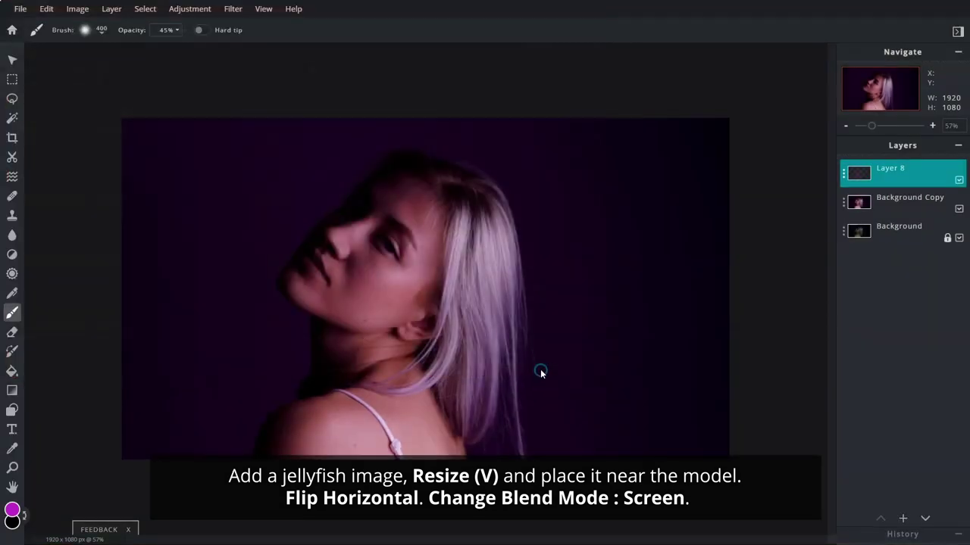
drag(209, 135, 353, 238)
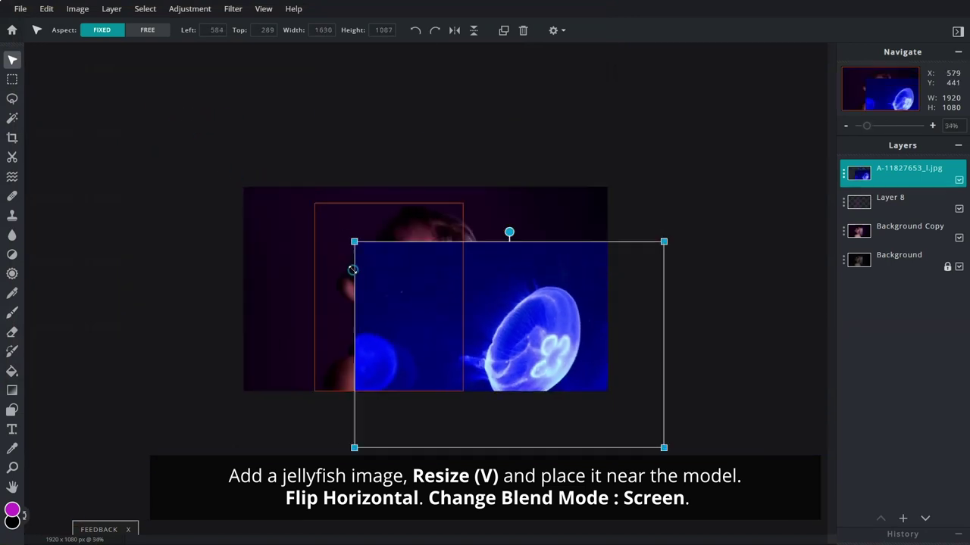
drag(660, 448, 528, 357)
drag(452, 316, 514, 274)
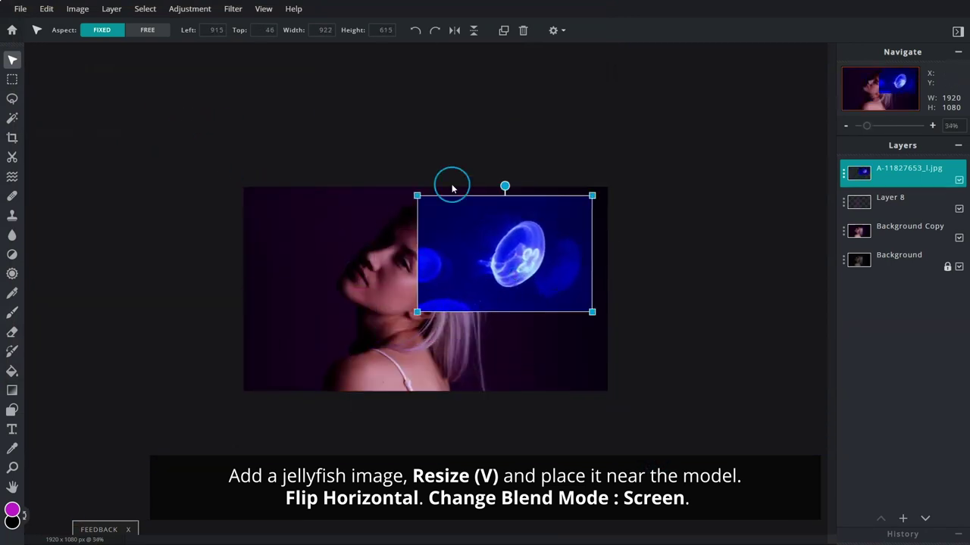
click(457, 35)
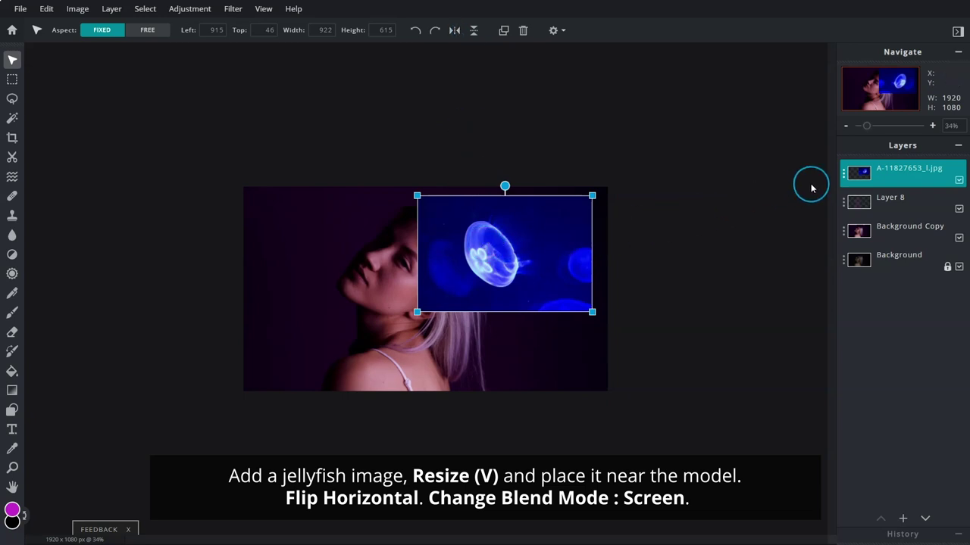
- Set the jellyfish layer to Screen blending and tilt it clockwise into place
click(843, 173)
click(788, 217)
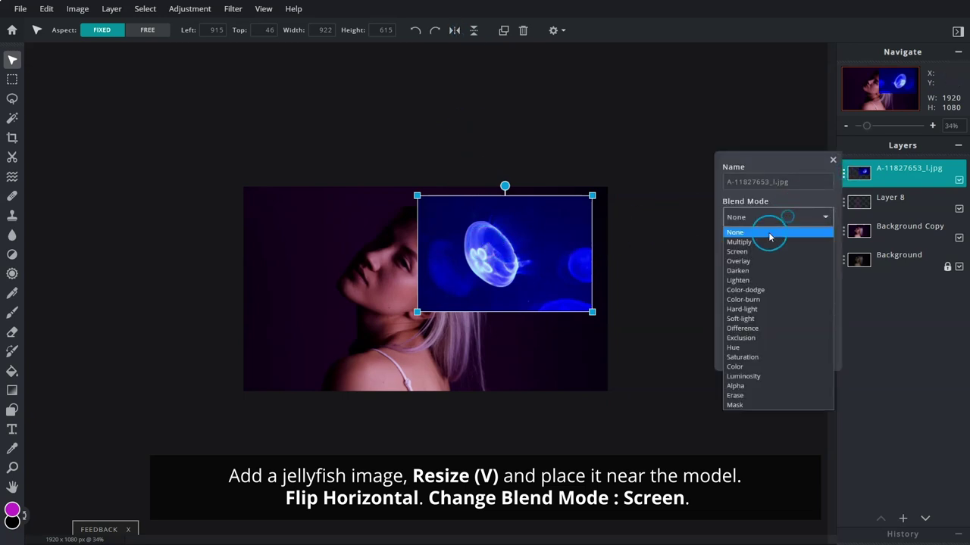
click(758, 253)
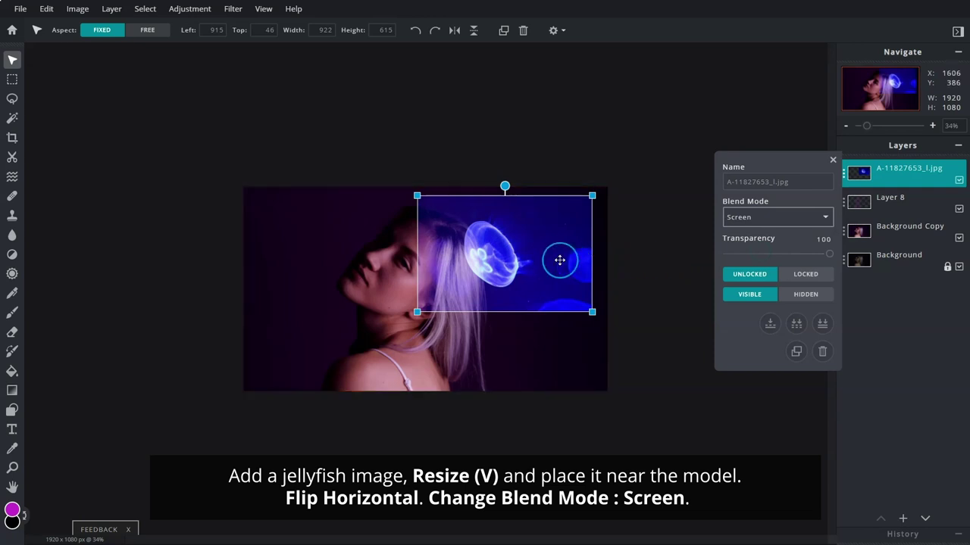
drag(501, 262, 532, 254)
drag(546, 177, 565, 178)
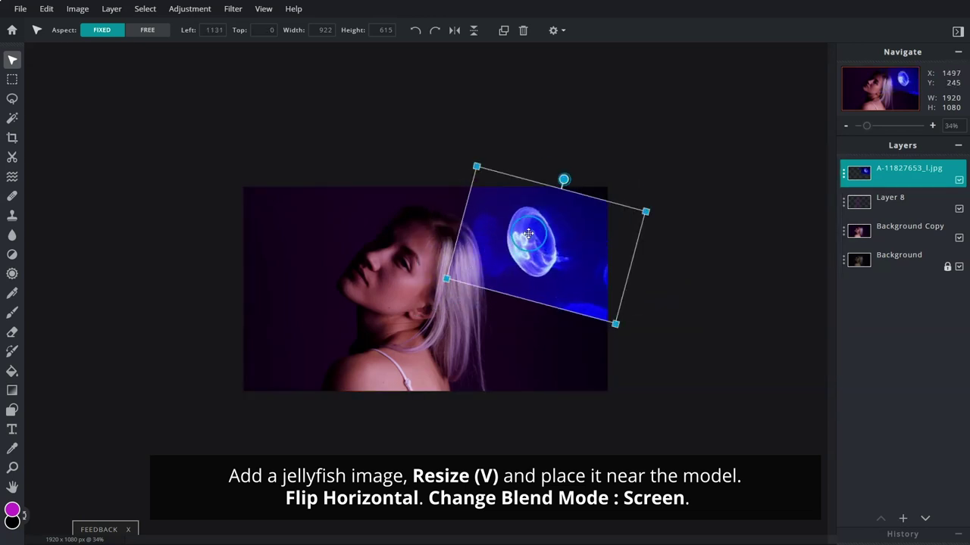
drag(527, 236, 536, 228)
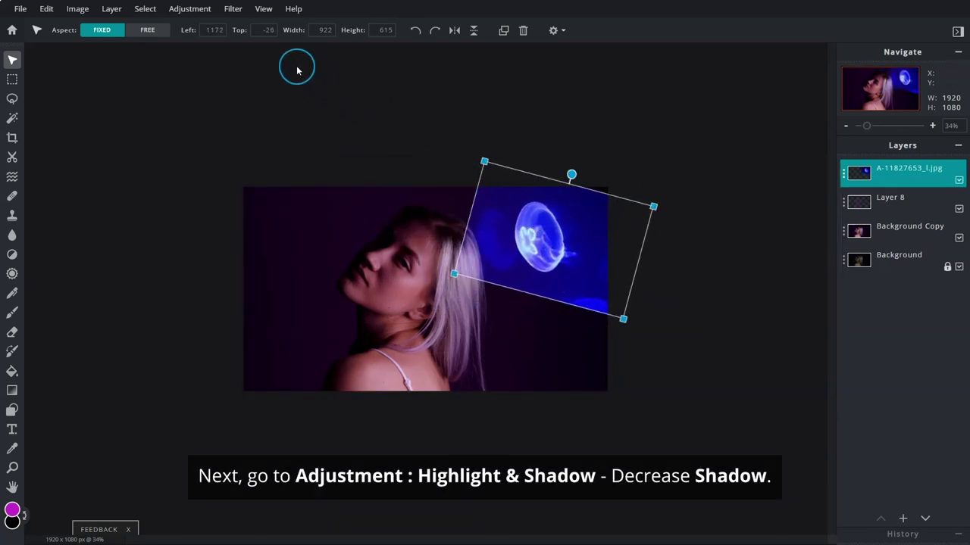
click(210, 12)
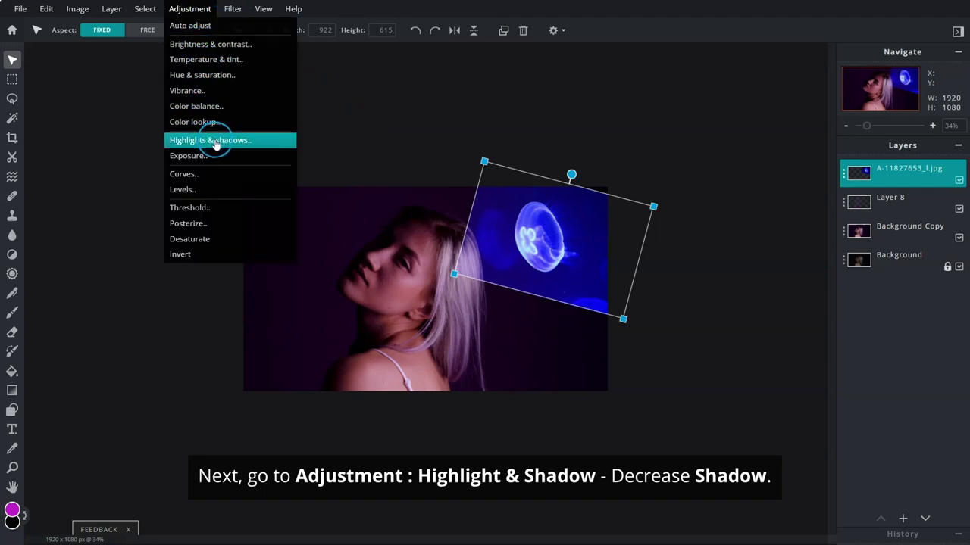
- Darken the jellyfish layer with Highlights & shadows at Shadows -200
click(260, 144)
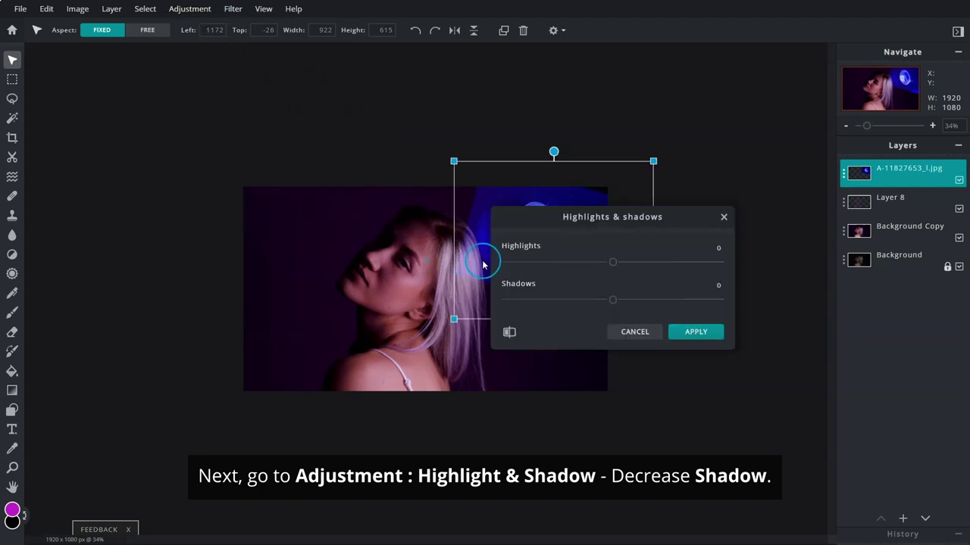
drag(591, 219, 749, 108)
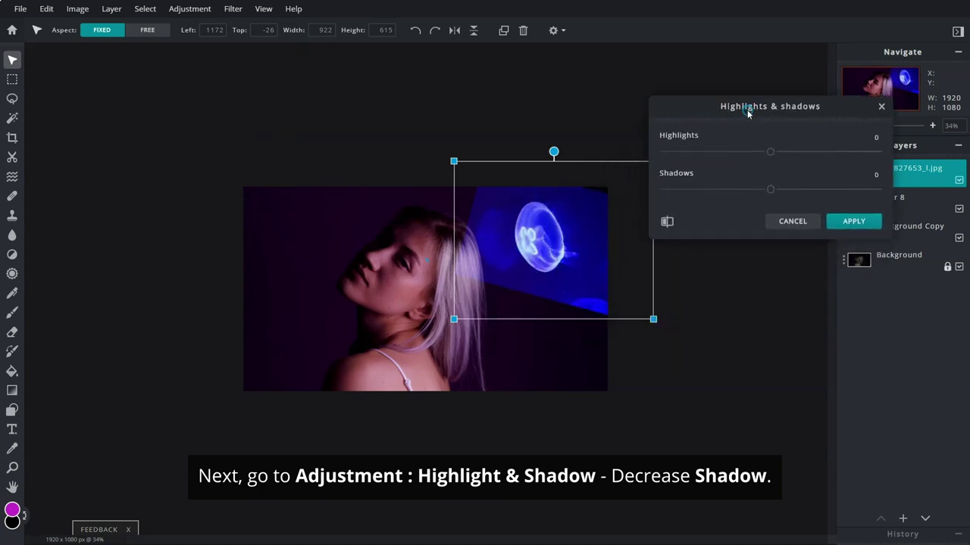
drag(771, 188, 685, 188)
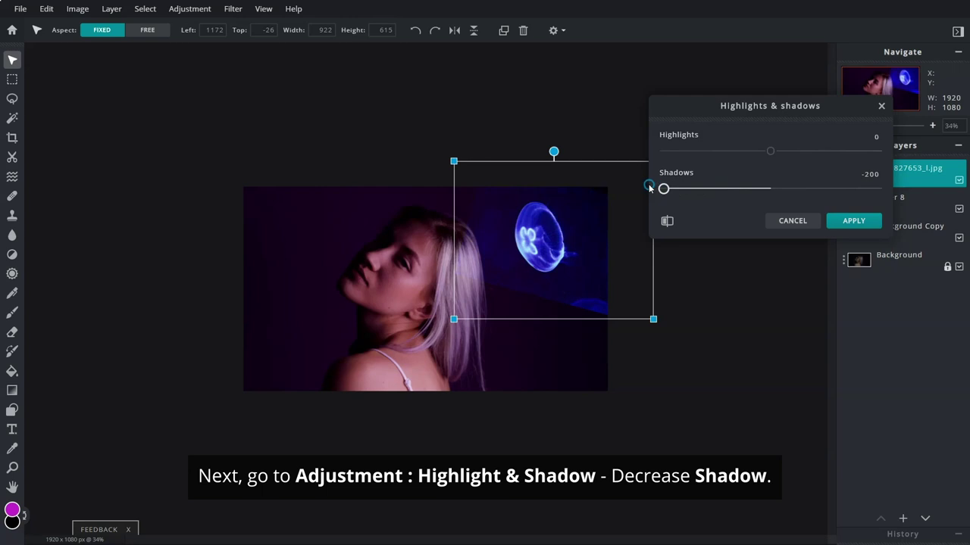
click(854, 222)
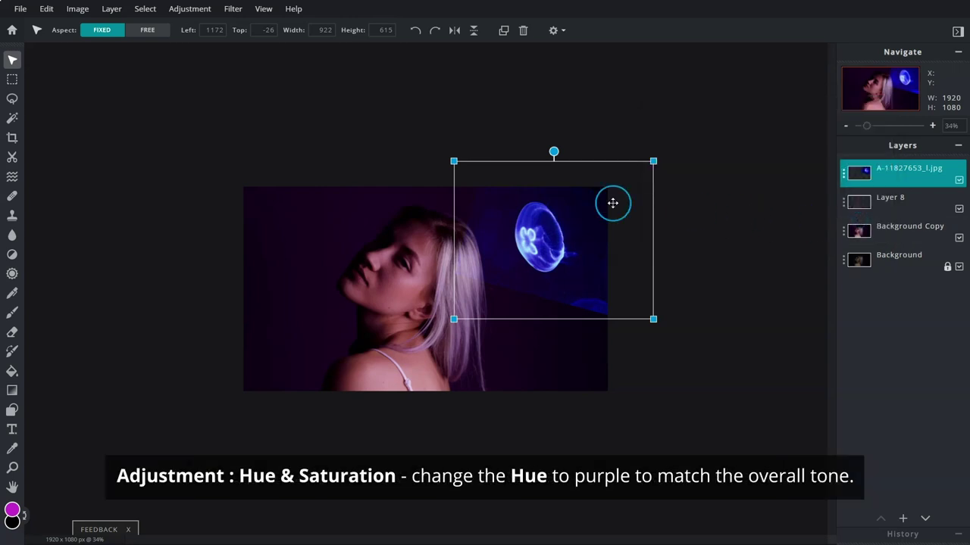
- Shift the jellyfish layer's hue to 56 toward magenta
click(202, 16)
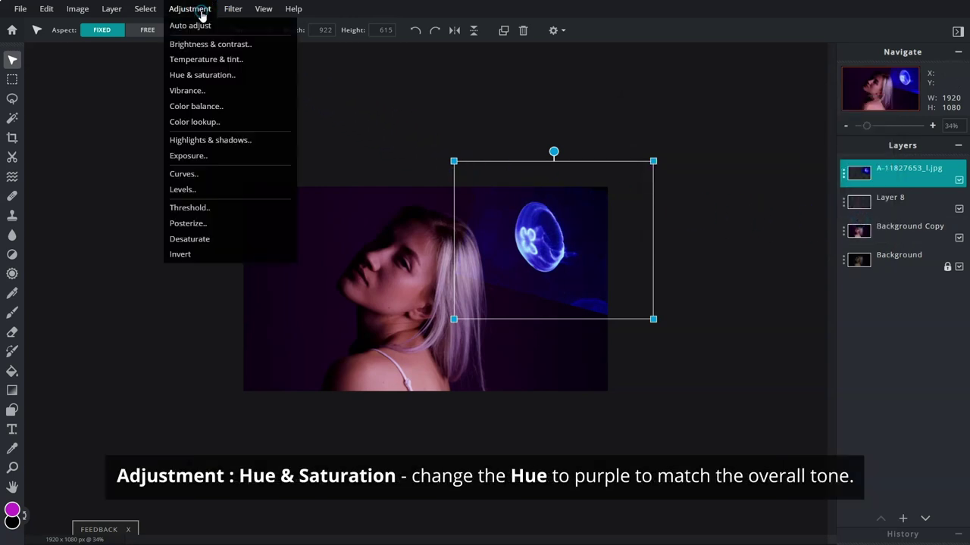
click(200, 75)
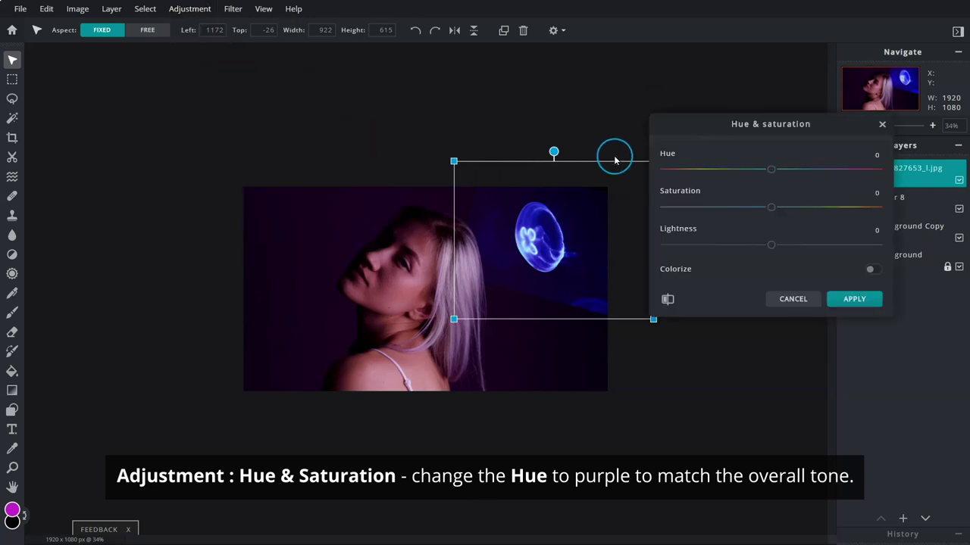
drag(769, 178, 778, 174)
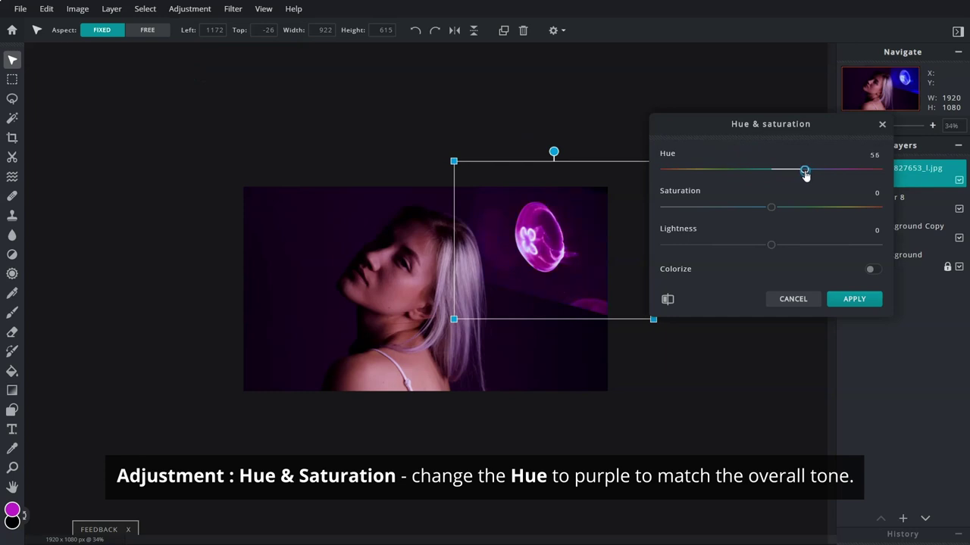
click(855, 300)
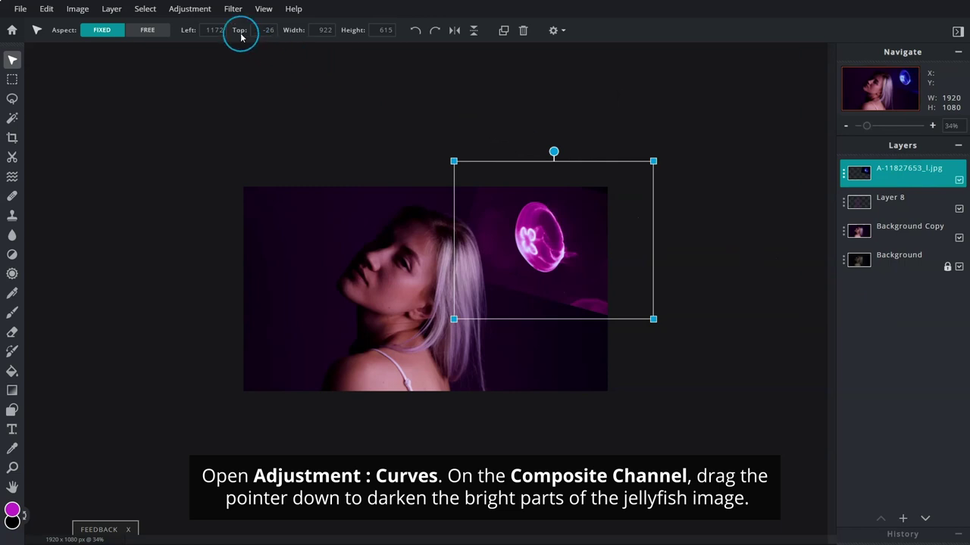
- Apply a darkening Curves adjustment to the jellyfish layer
click(191, 9)
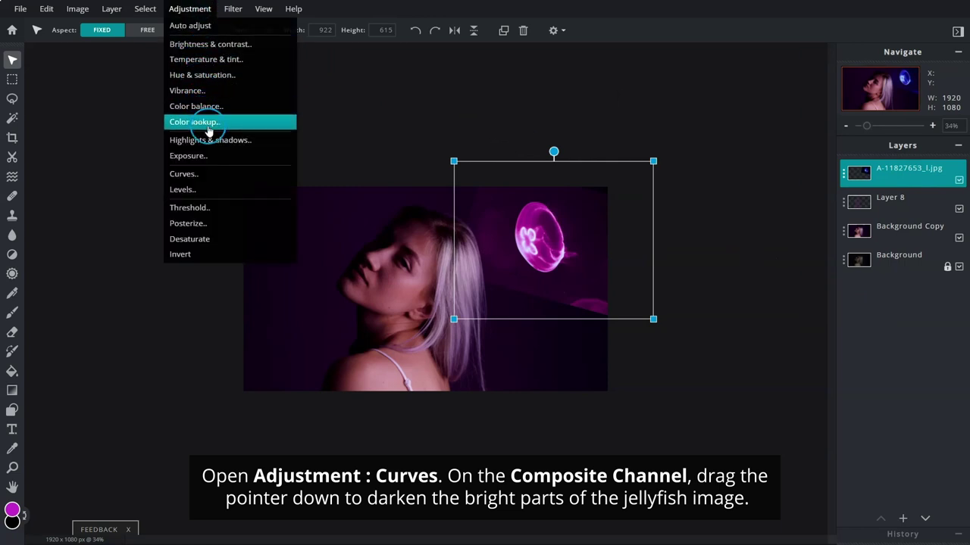
click(214, 172)
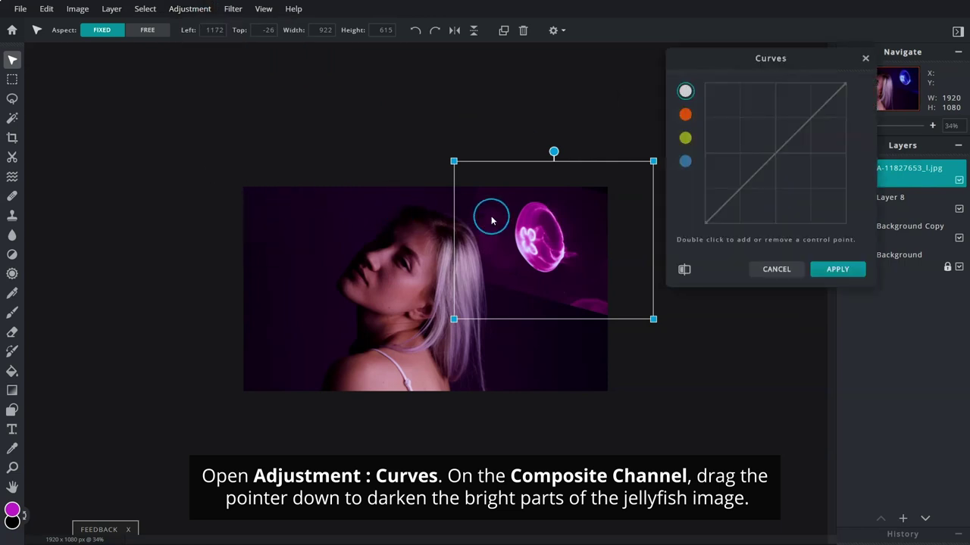
drag(706, 225, 727, 225)
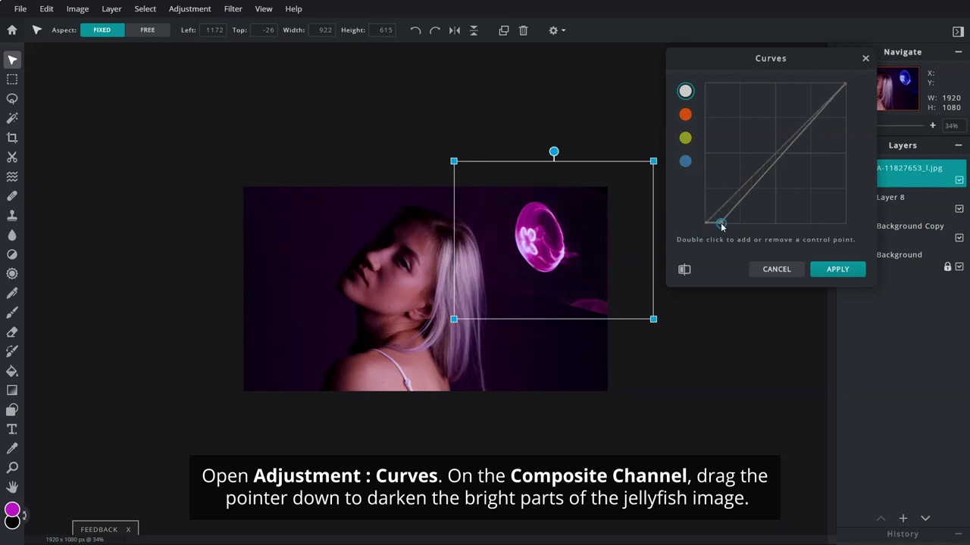
click(838, 270)
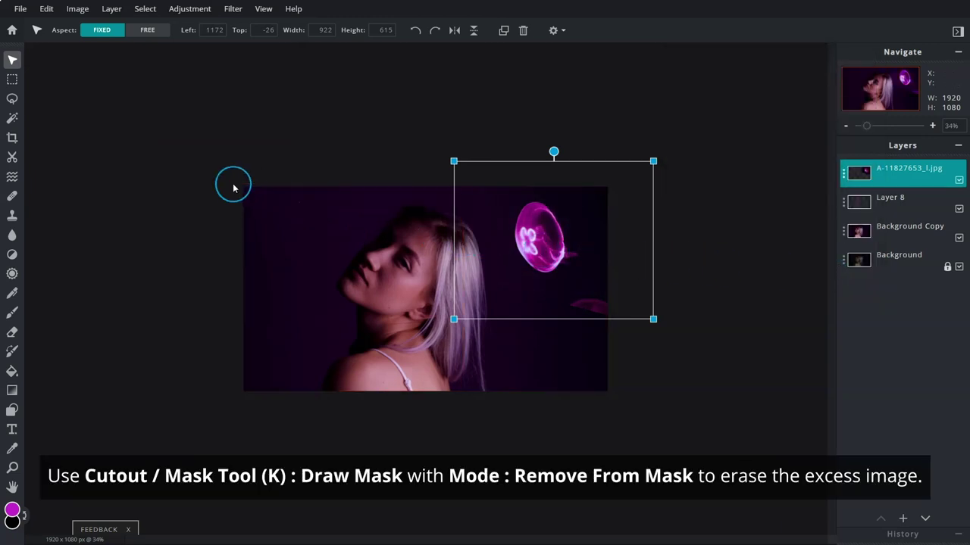
- Mask away the excess around the top-right jellyfish using a 400 px soft brush at 88% opacity
click(12, 158)
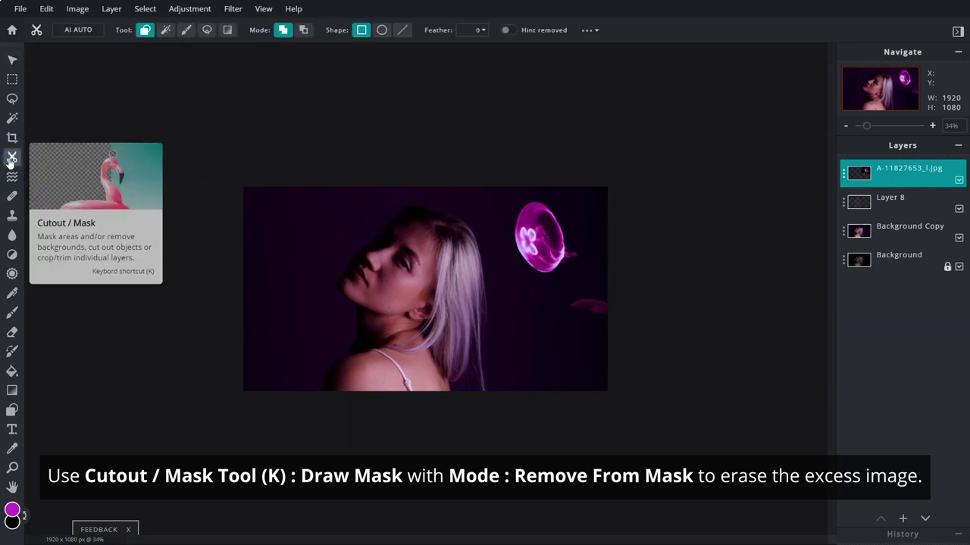
click(189, 34)
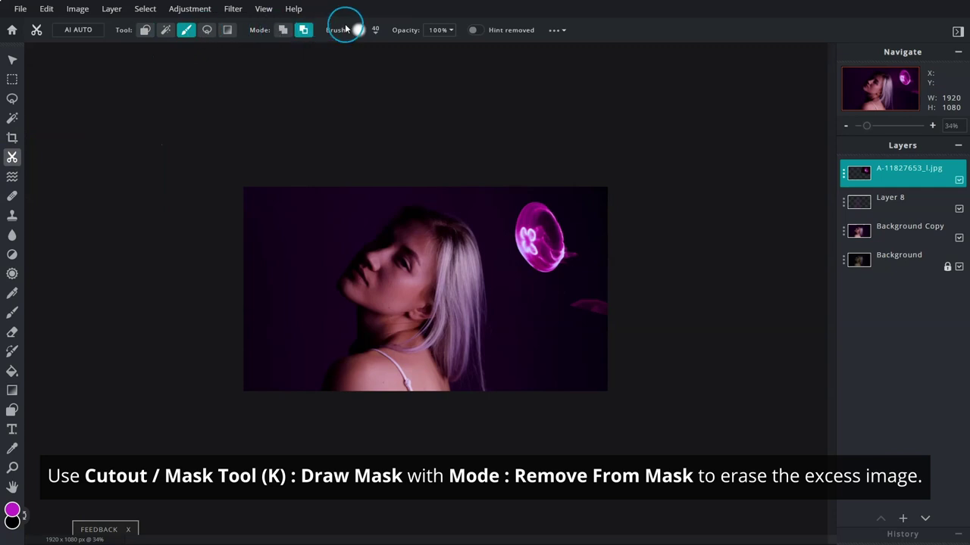
click(373, 32)
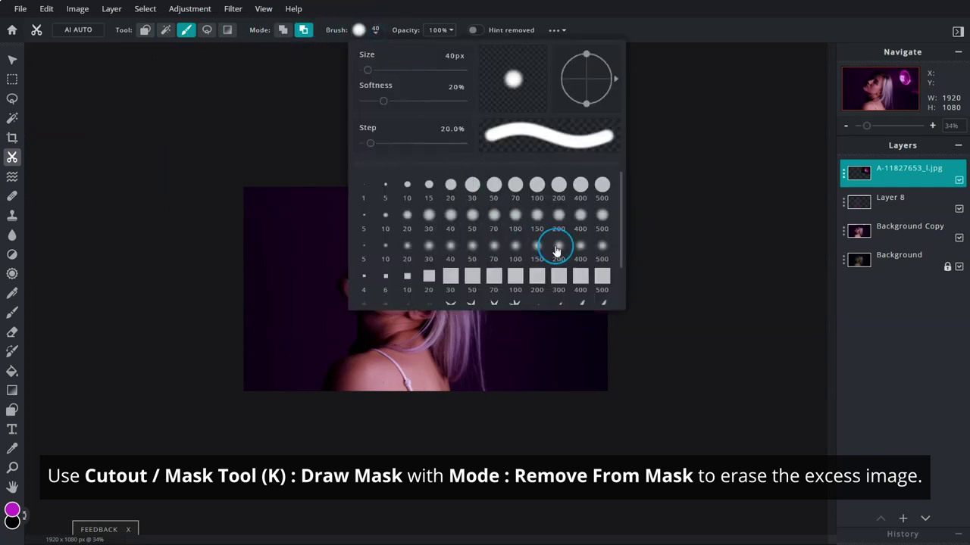
click(580, 247)
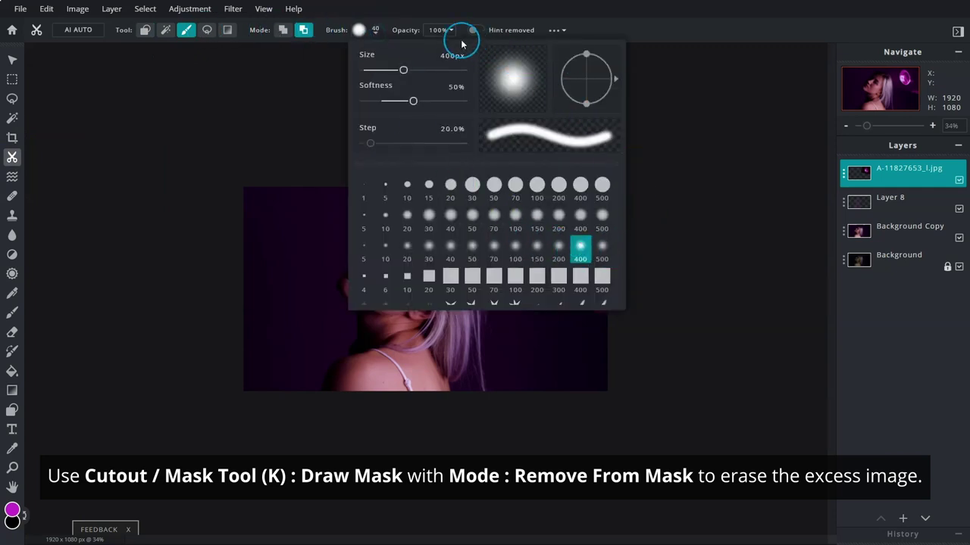
click(451, 31)
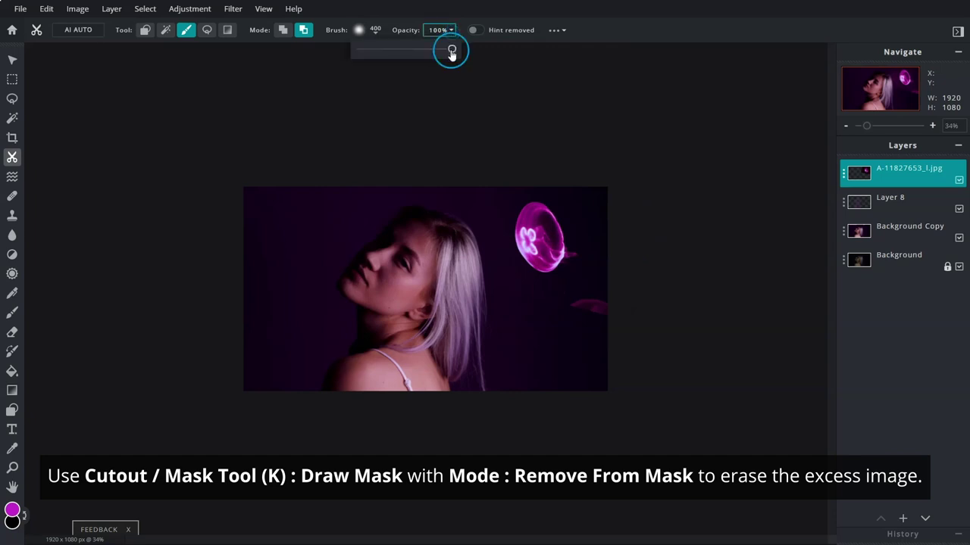
drag(609, 198, 611, 255)
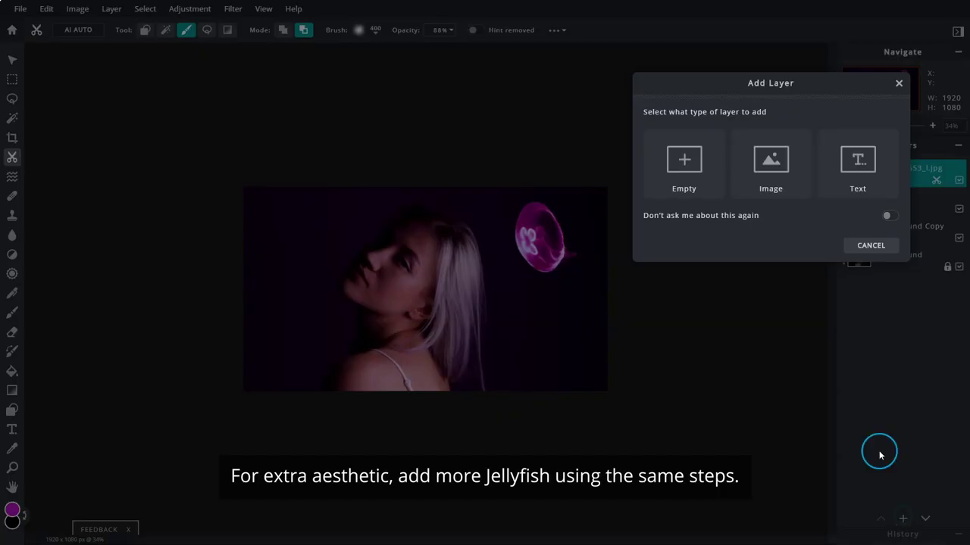
click(765, 159)
- Add B-11830949 as a small Screen-blended jellyfish layer over the lower-left shoulder
click(241, 100)
click(532, 367)
mouse_move(665, 129)
mouse_down()
mouse_move(427, 266)
mouse_move(364, 334)
mouse_move(472, 320)
mouse_up()
click(858, 173)
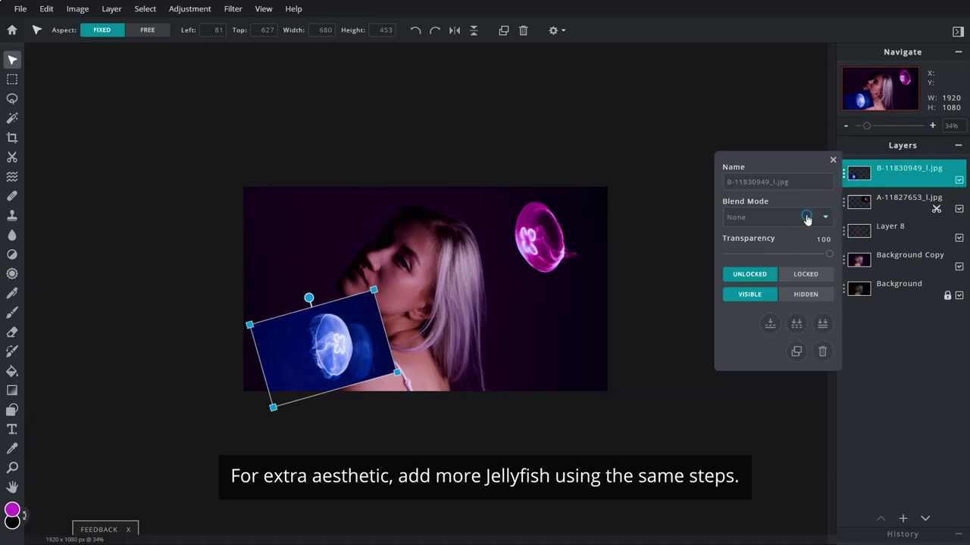
click(805, 216)
click(726, 272)
drag(357, 343, 365, 335)
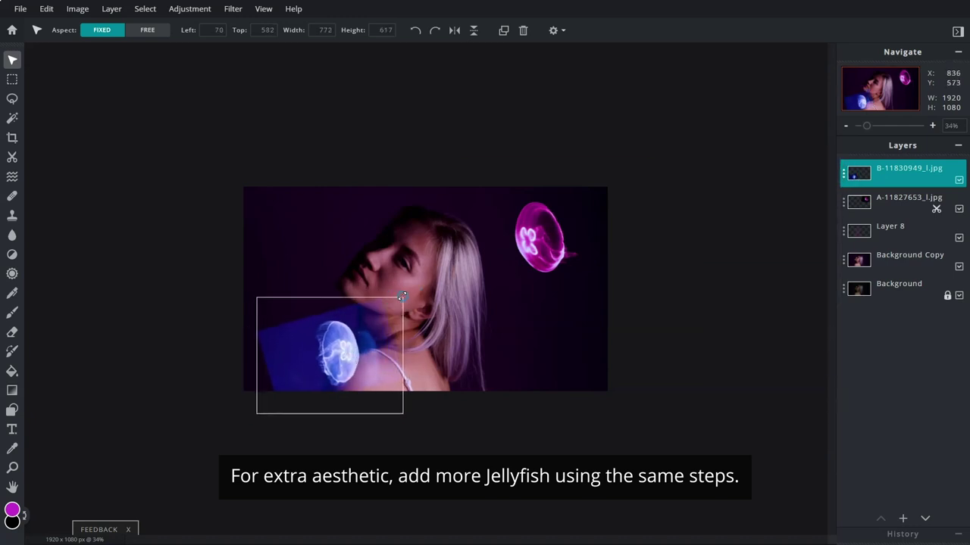
- Darken the second jellyfish's shadows to -200
click(203, 9)
click(265, 141)
drag(765, 219, 662, 220)
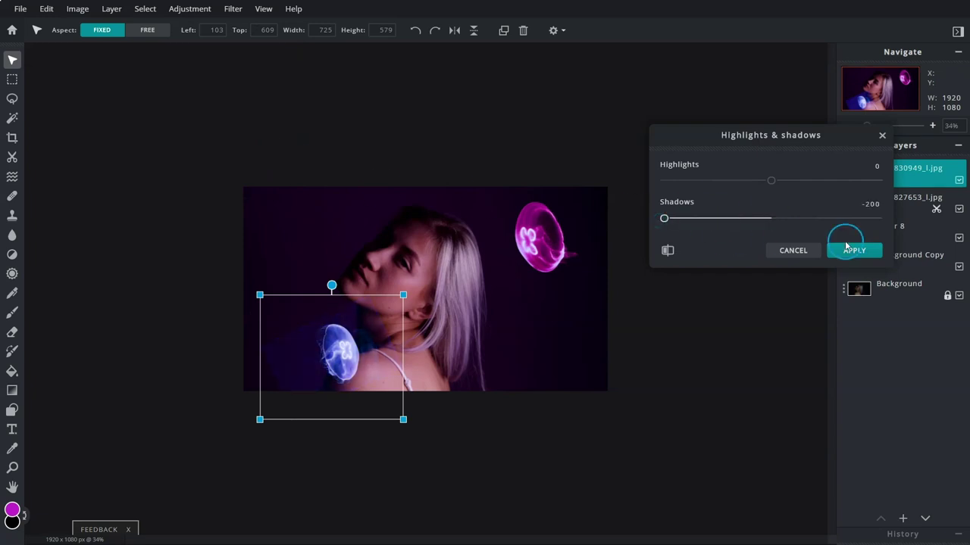
click(854, 250)
- Shift the second jellyfish's hue to 53 for a pink glow
click(189, 8)
click(236, 176)
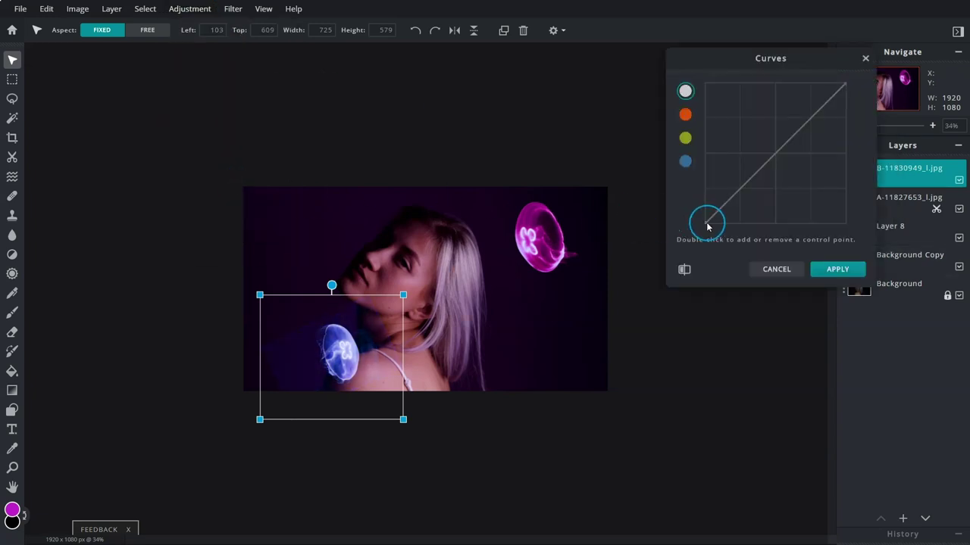
click(837, 269)
click(190, 8)
click(250, 75)
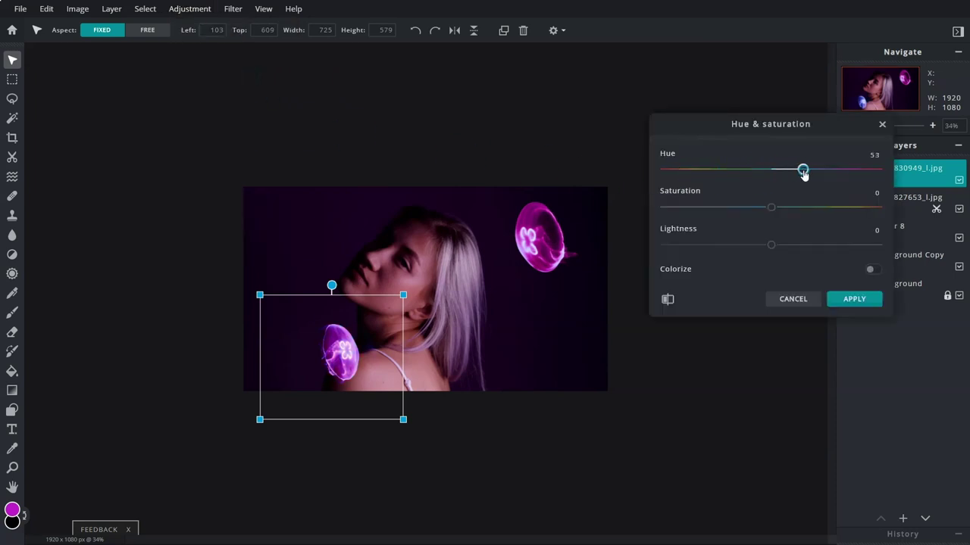
click(876, 301)
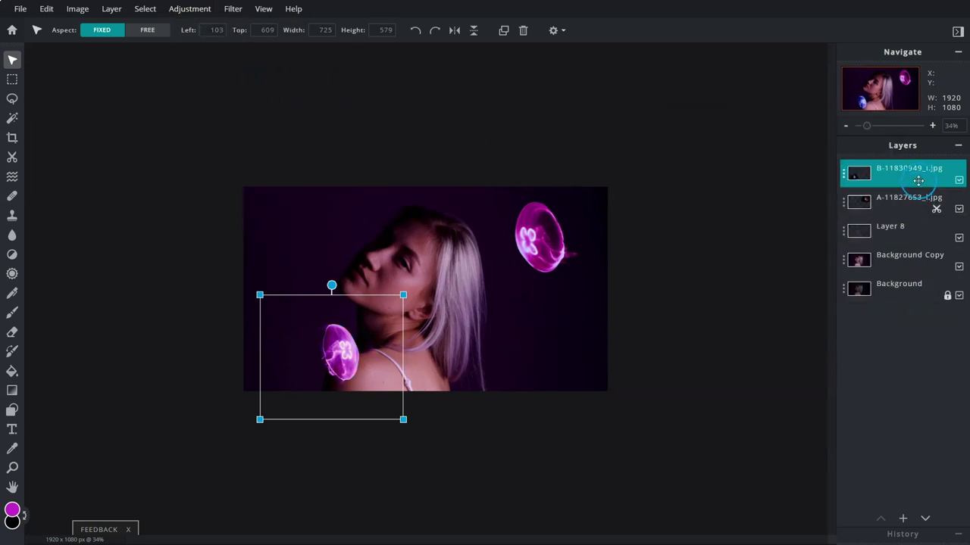
click(902, 518)
click(292, 79)
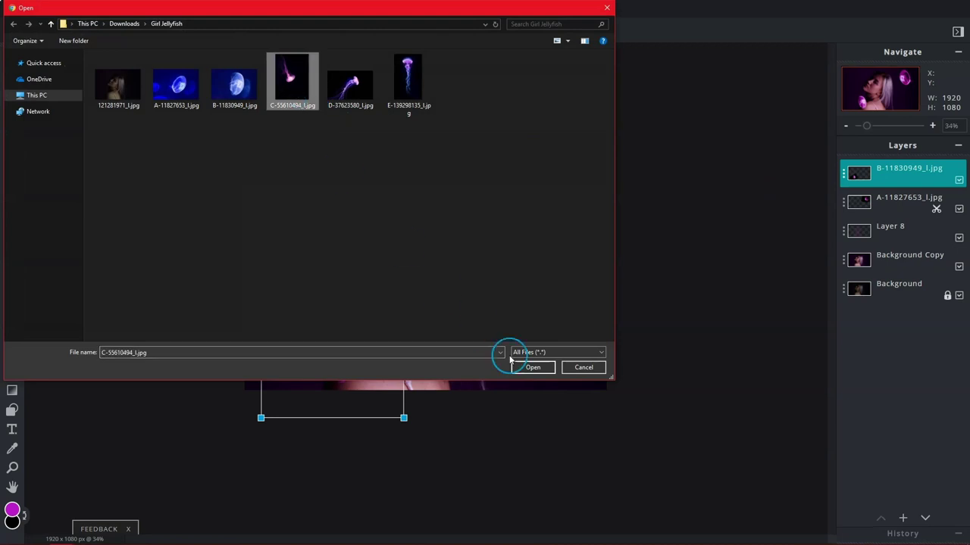
- Place C-55610494 as a Screen-blended jellyfish, rotated counter-clockwise and shrunk at top left
click(533, 368)
click(825, 218)
click(750, 277)
click(833, 161)
drag(532, 123, 278, 139)
drag(125, 149, 147, 134)
mouse_move(322, 133)
mouse_down()
mouse_move(359, 149)
mouse_move(351, 139)
mouse_up()
drag(285, 93, 234, 90)
drag(326, 48, 325, 56)
drag(340, 119, 332, 119)
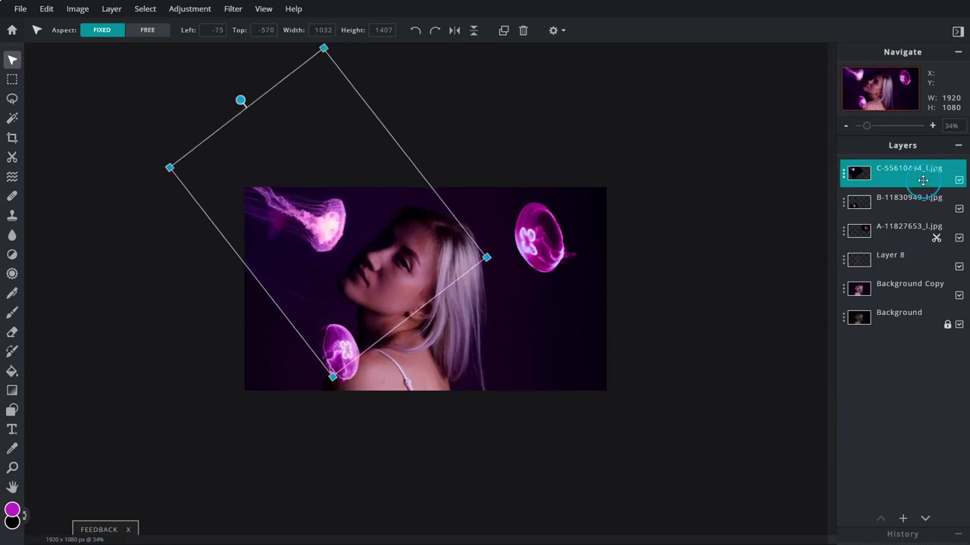
- Add D-37623580 as a Screen-blended jellyfish, shrunk and tilted at bottom left
click(921, 179)
click(902, 518)
click(769, 174)
click(360, 107)
click(532, 368)
click(844, 173)
click(777, 217)
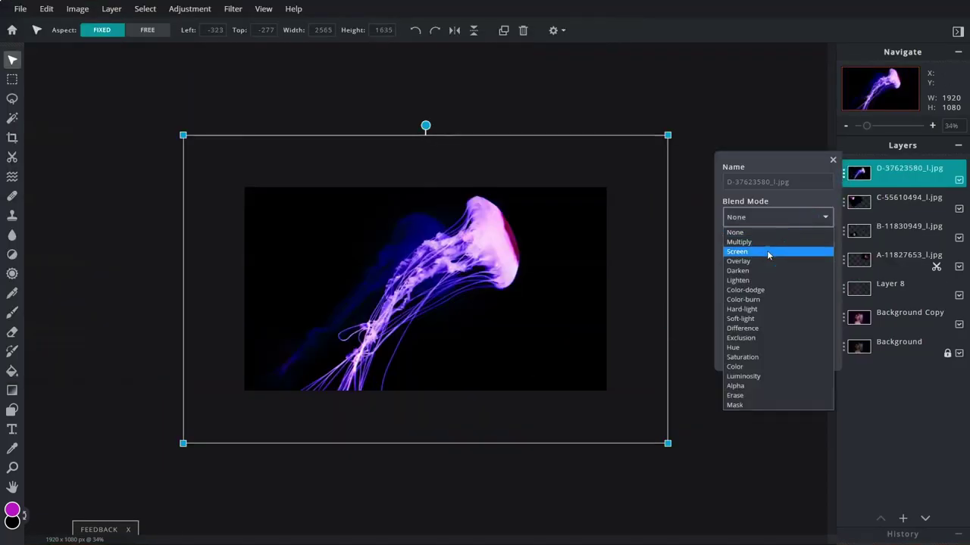
click(758, 251)
drag(667, 135, 432, 283)
drag(304, 279, 210, 253)
drag(95, 301, 126, 321)
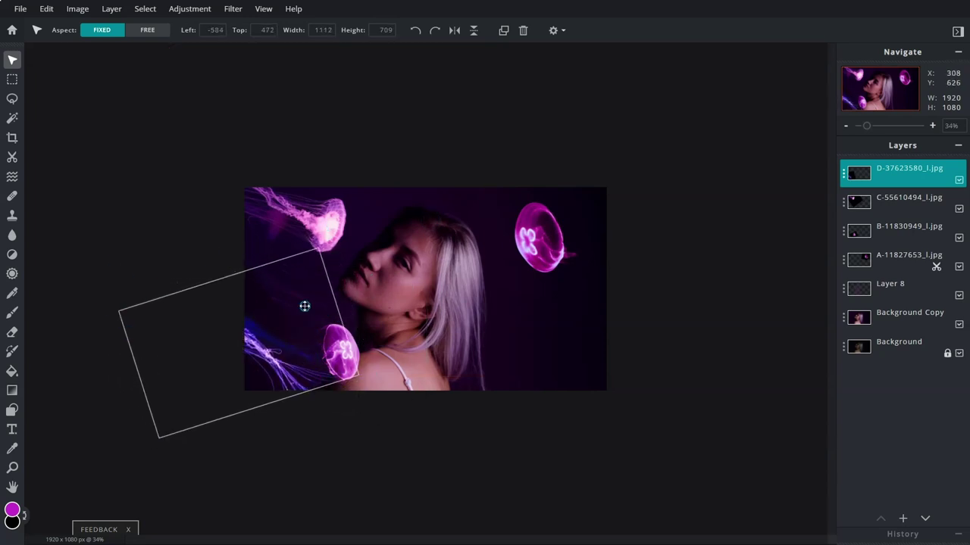
mouse_move(266, 273)
mouse_down()
mouse_move(231, 311)
mouse_move(197, 282)
mouse_up()
- Shift the bottom-left jellyfish's hue to 20
click(193, 9)
click(203, 76)
drag(730, 170, 783, 170)
click(854, 299)
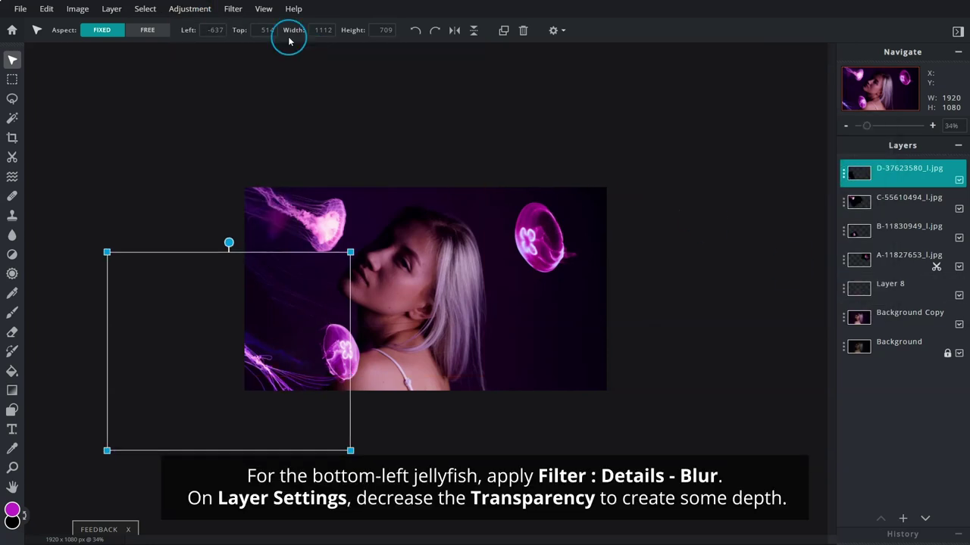
click(235, 9)
click(240, 44)
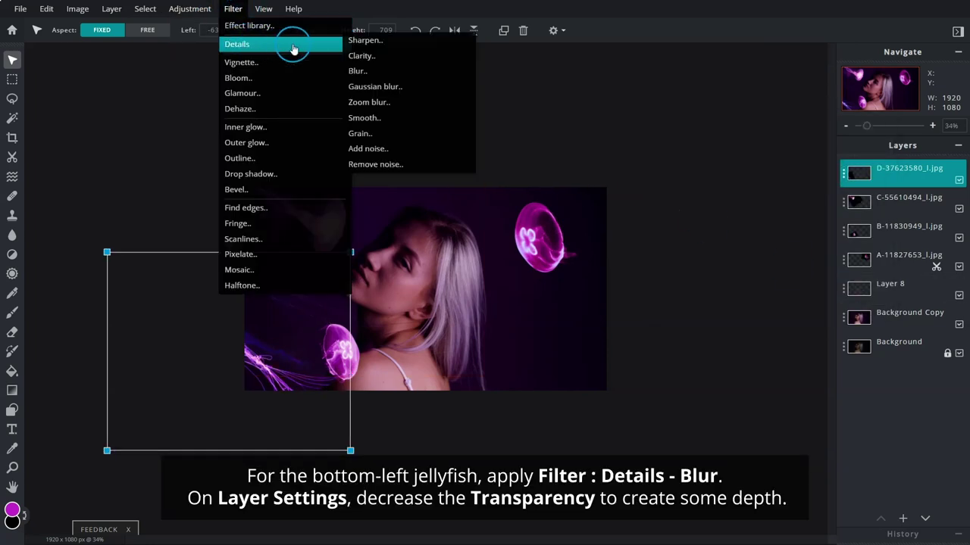
- Apply Blur amount 8 to the D-37623580 jellyfish and drop its transparency to 72
click(401, 79)
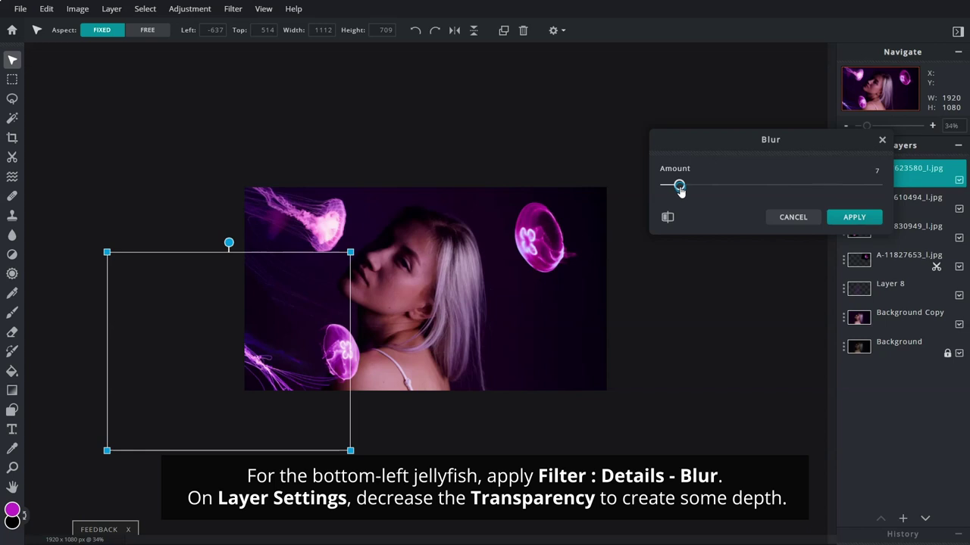
click(872, 225)
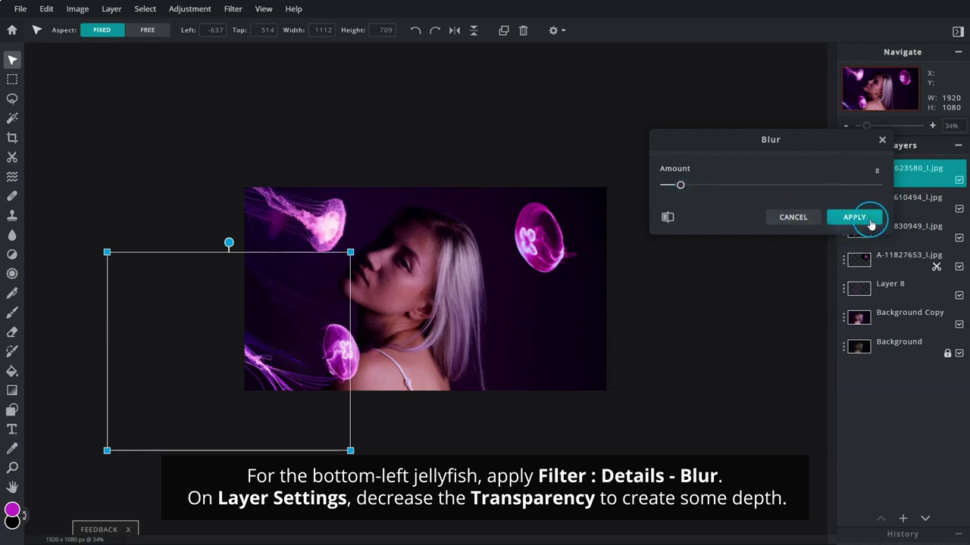
click(843, 173)
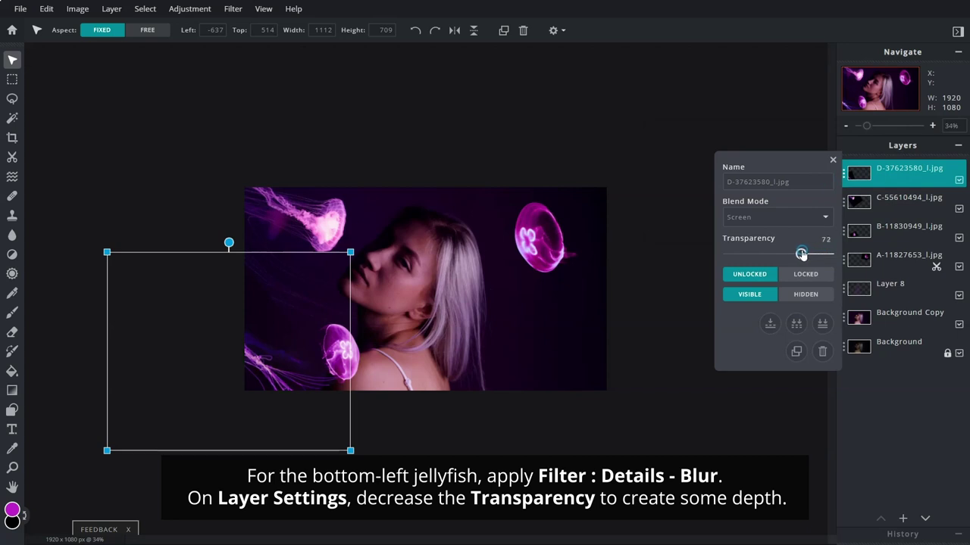
click(833, 161)
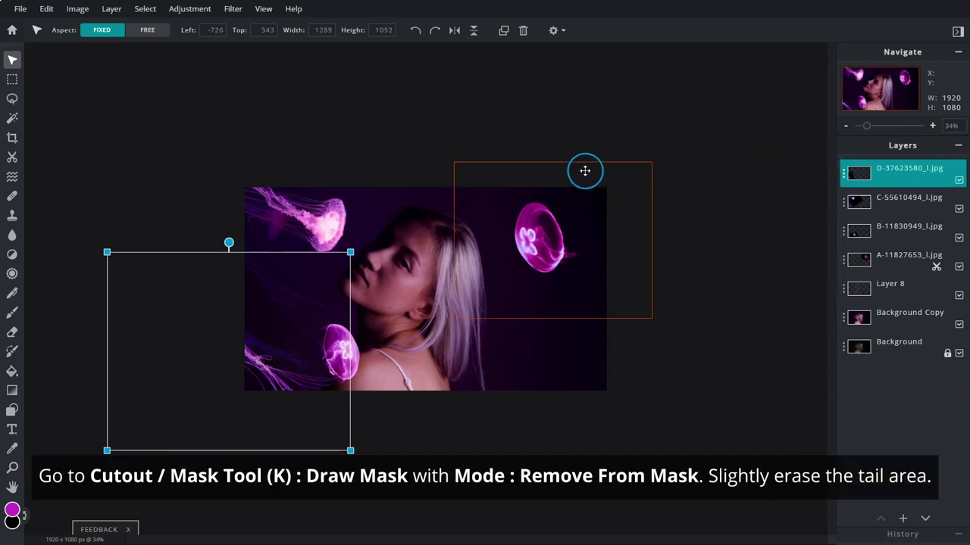
- Mask out part of the bottom-left jellyfish's tail using a Remove From Mask brush at 100% opacity
click(12, 158)
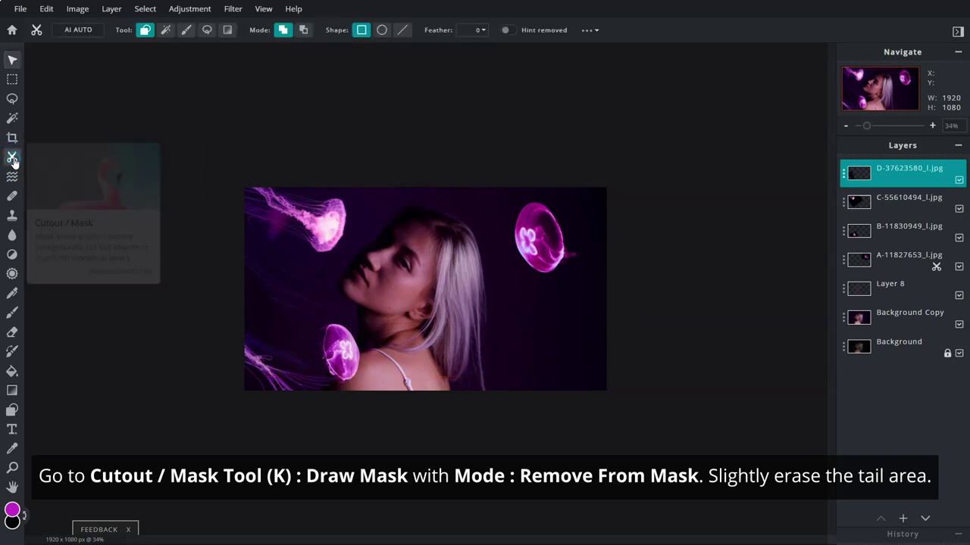
click(186, 32)
click(301, 32)
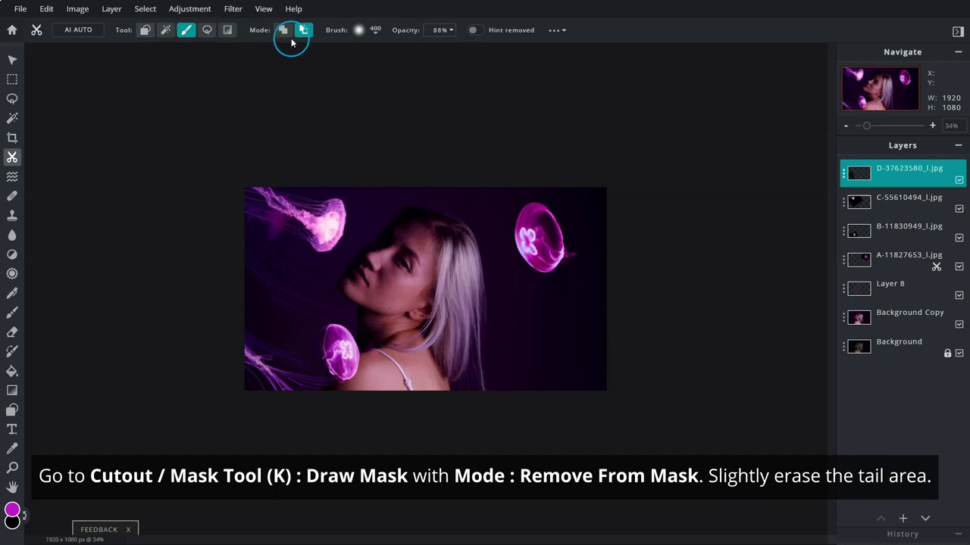
click(448, 30)
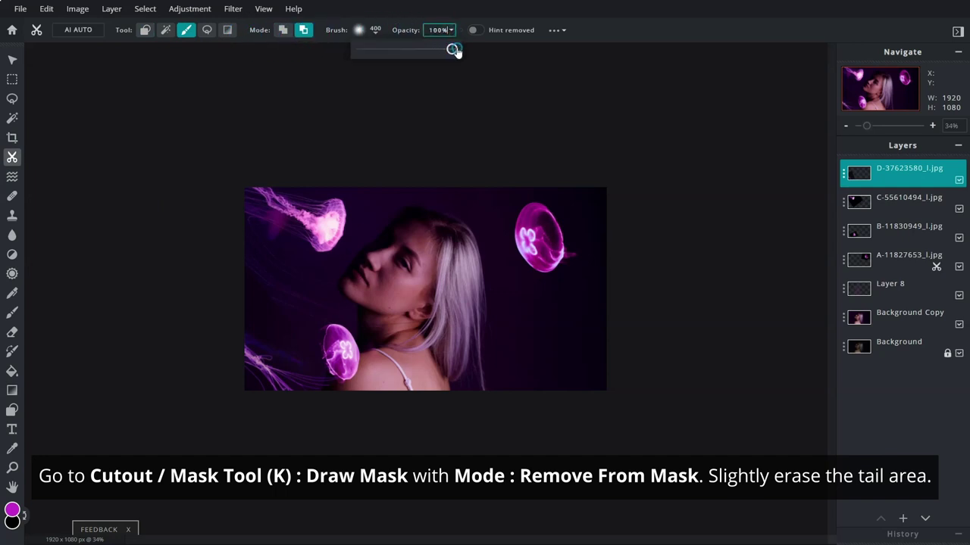
drag(328, 338, 315, 371)
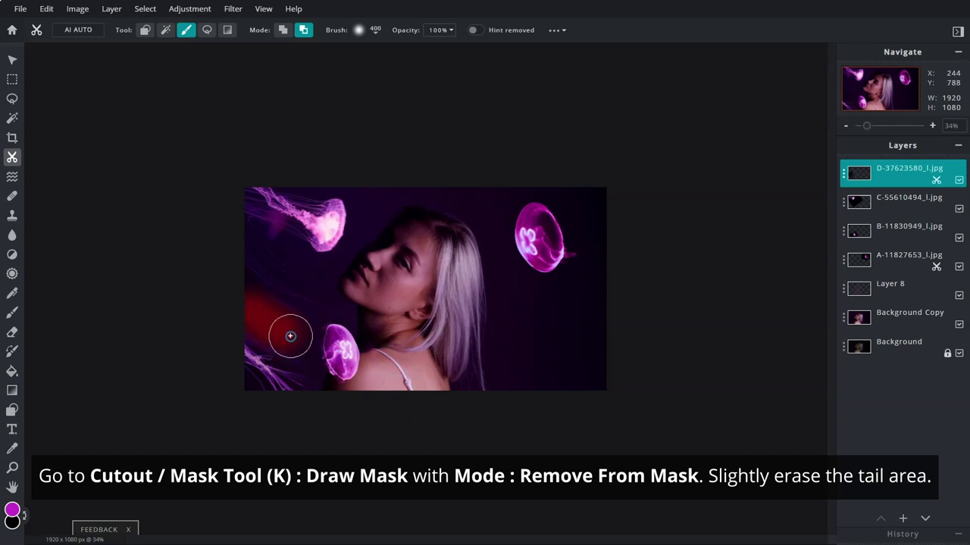
drag(288, 331, 307, 346)
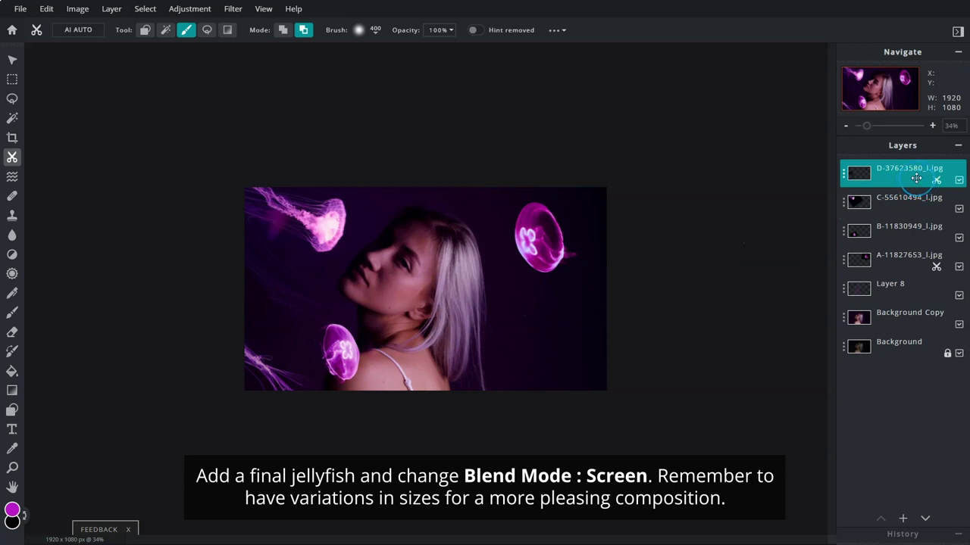
- Add the E-139298135 jellyfish image as a new image layer
click(905, 367)
click(902, 517)
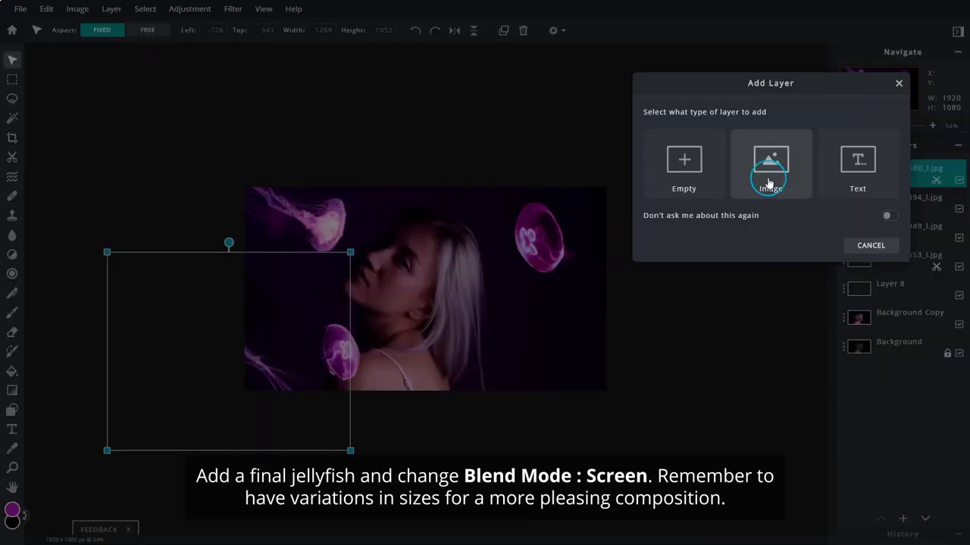
click(766, 190)
click(439, 114)
click(533, 366)
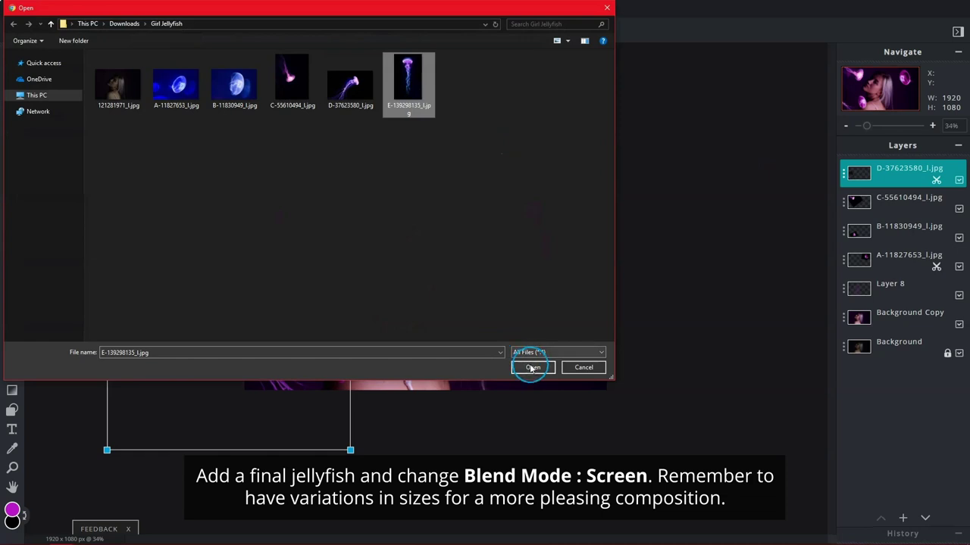
- Set the new jellyfish layer's blend mode to Screen
click(841, 173)
click(777, 217)
click(766, 289)
click(833, 162)
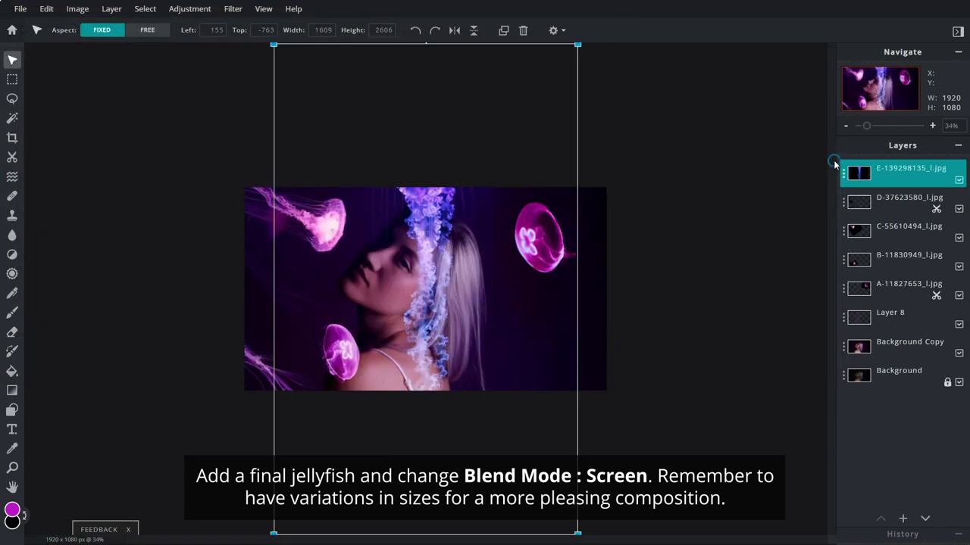
- Move and rotate the jellyfish into a tilted position beside the model's shoulder at lower right
drag(548, 94, 616, 303)
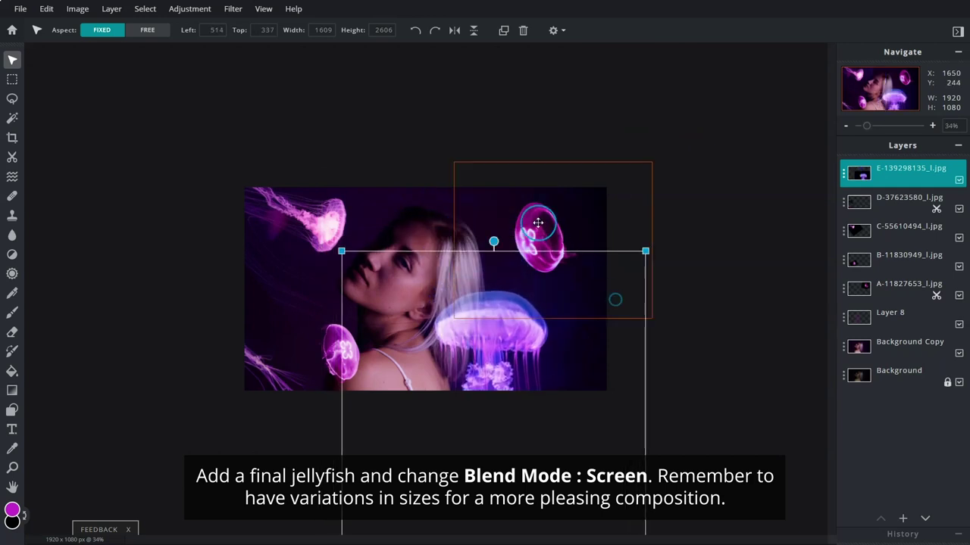
drag(494, 242, 438, 283)
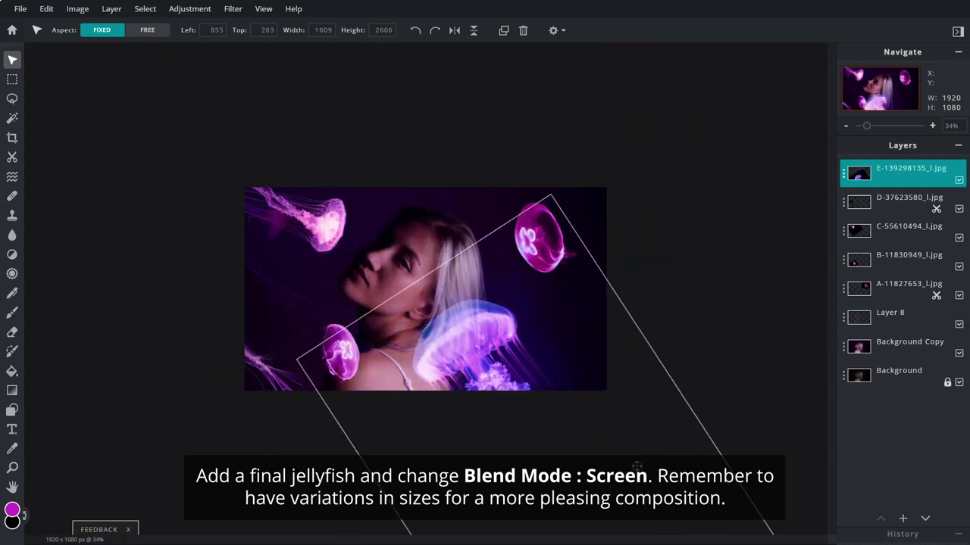
mouse_move(435, 282)
mouse_down()
mouse_move(574, 305)
mouse_move(503, 273)
mouse_move(514, 274)
mouse_move(700, 421)
mouse_up()
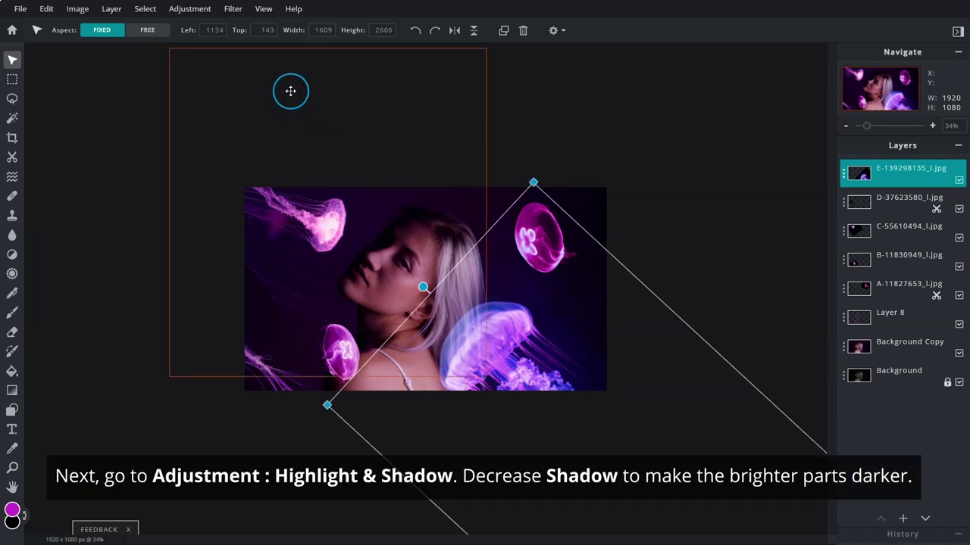
click(207, 10)
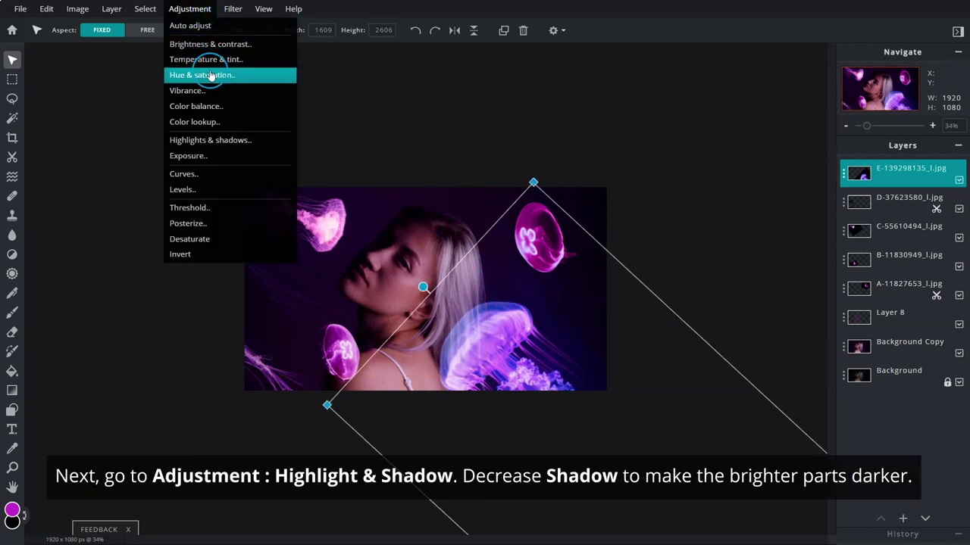
- Darken the layer's shadows to -70 and set midtone colour balance to Red -17, Green 15
click(259, 145)
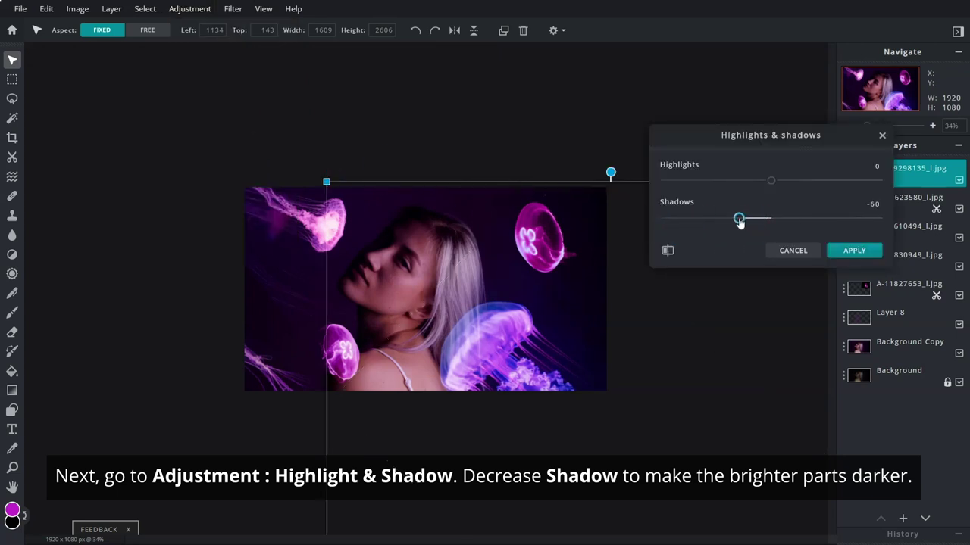
click(865, 254)
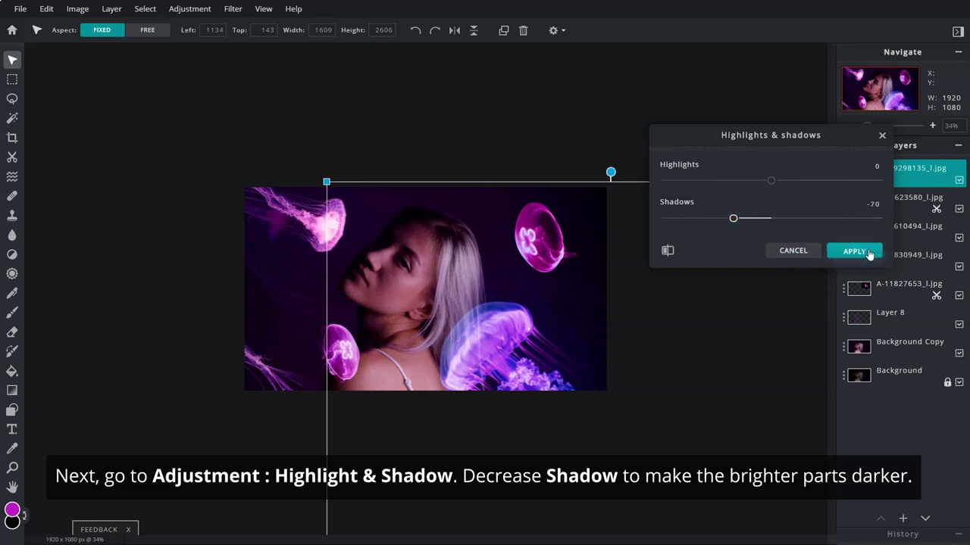
click(185, 9)
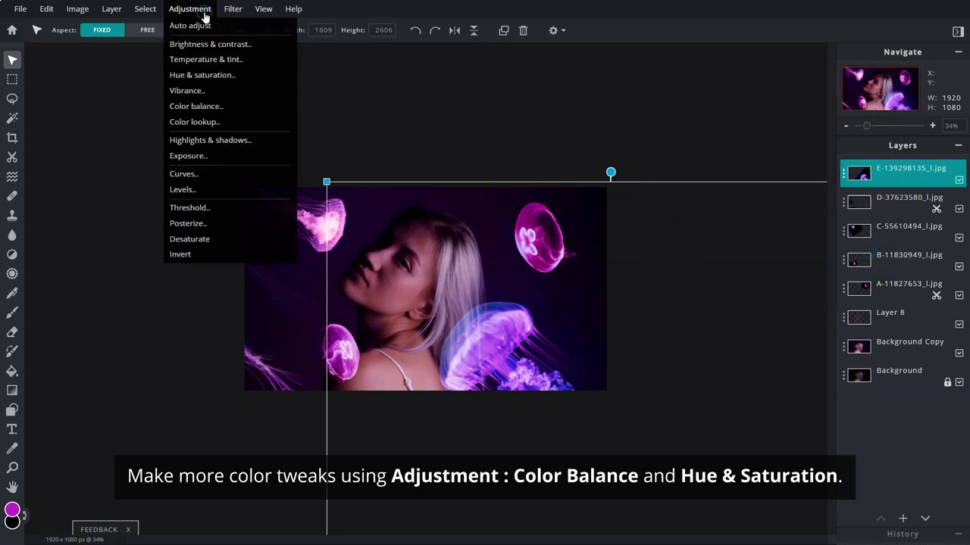
click(244, 107)
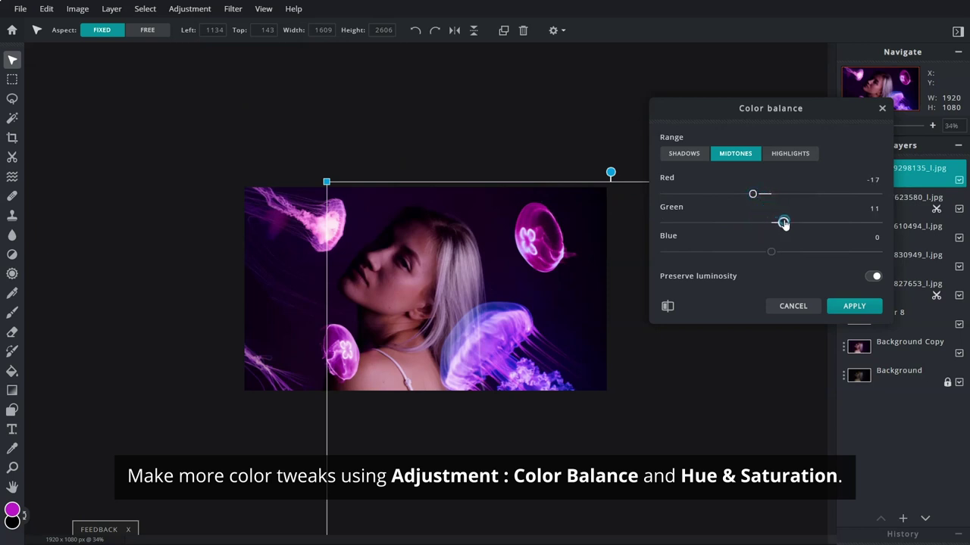
click(873, 311)
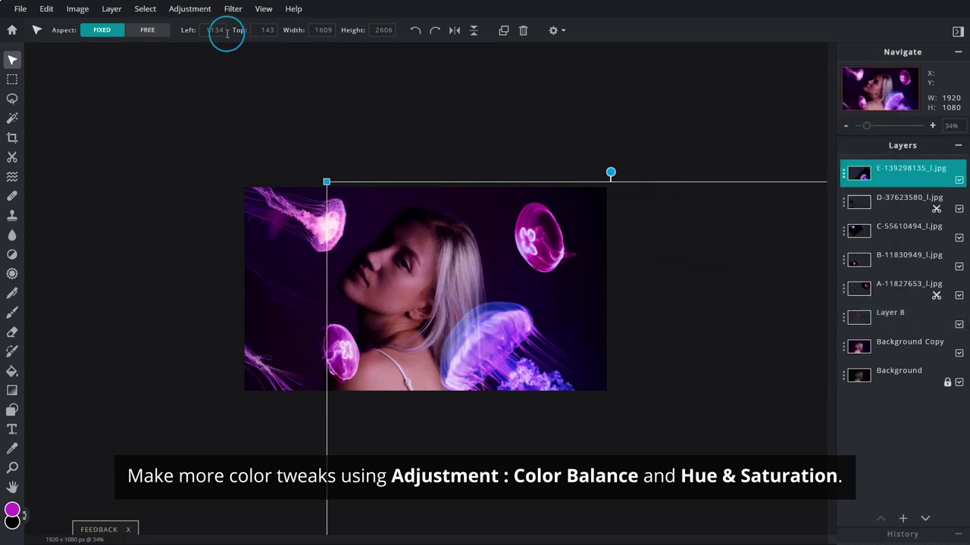
- Shift the jellyfish layer's hue by 36 with Hue & saturation
click(189, 9)
click(196, 73)
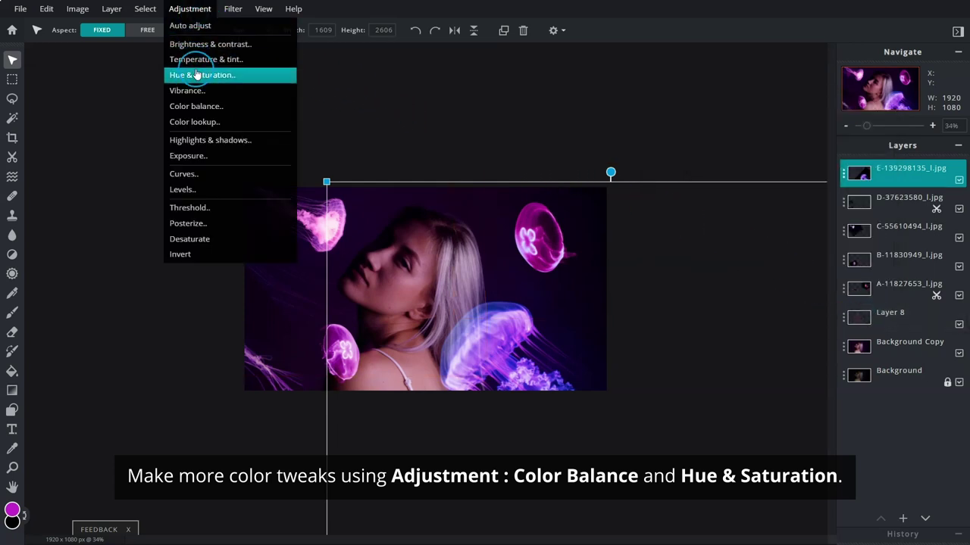
click(251, 77)
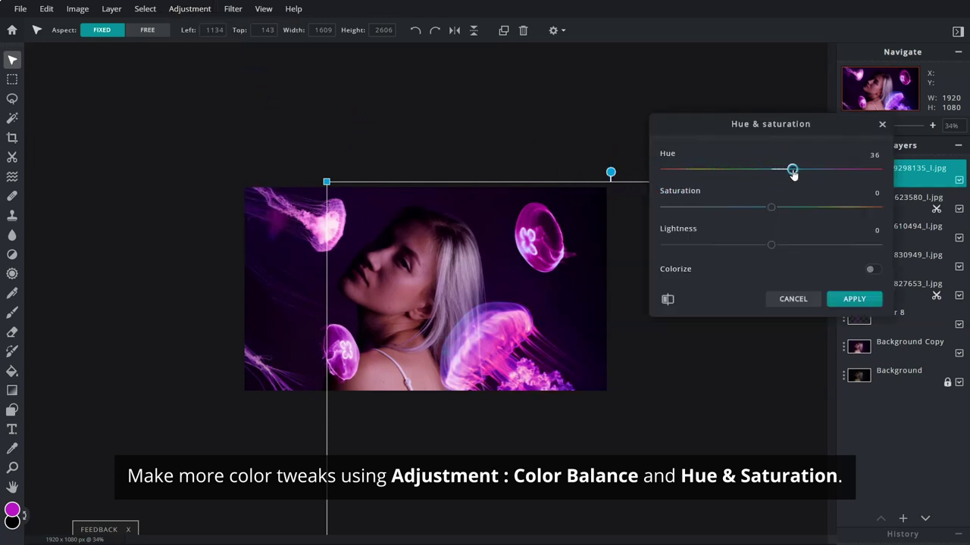
click(853, 300)
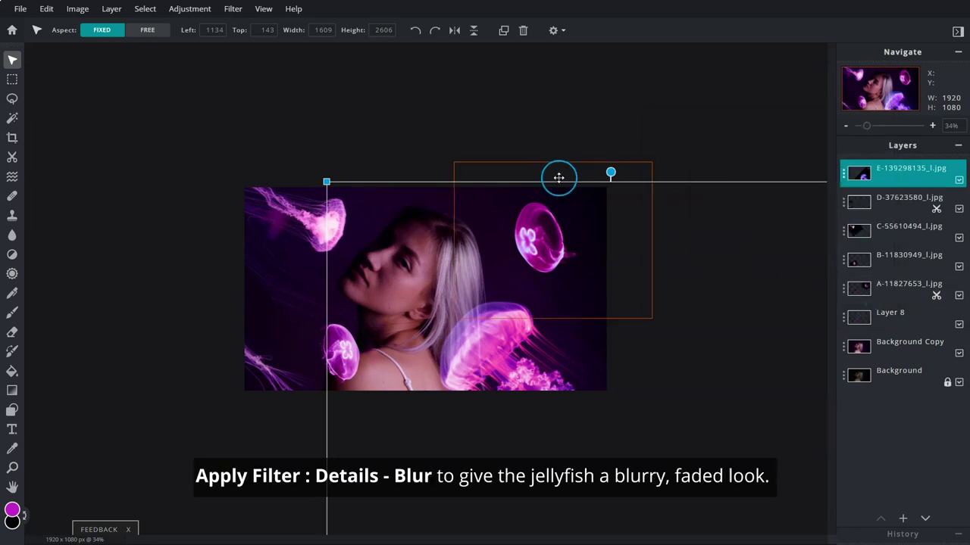
- Apply the Details > Blur filter at amount 28 to the jellyfish layer
click(233, 9)
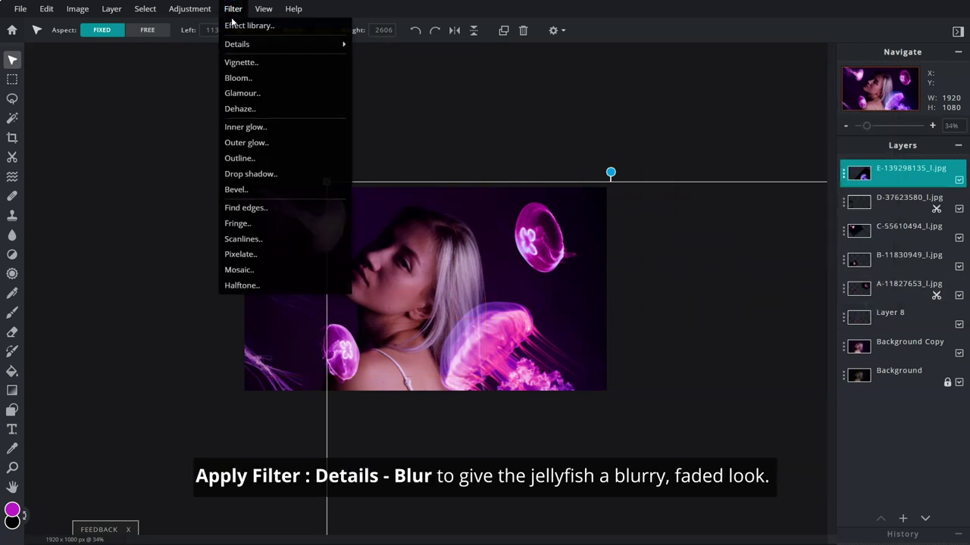
click(246, 46)
click(415, 73)
click(424, 75)
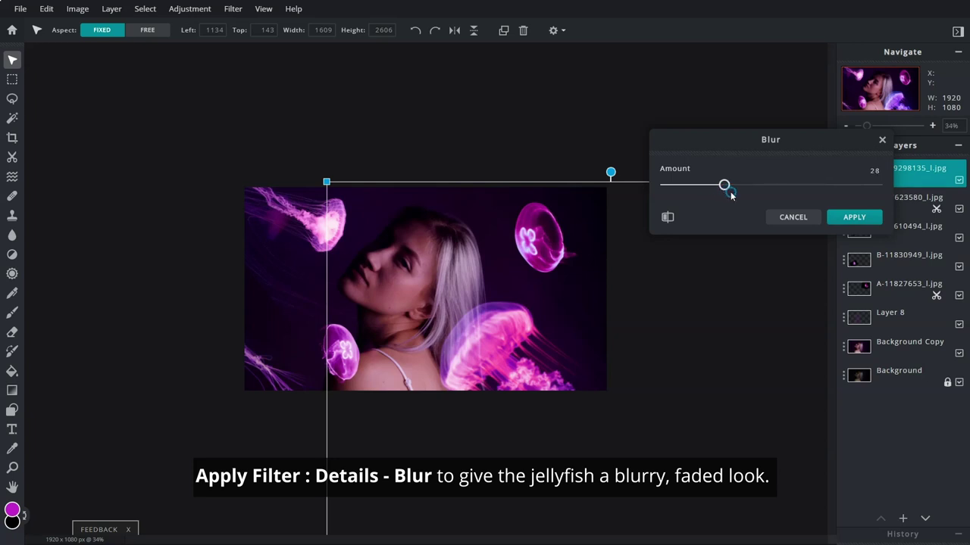
click(865, 219)
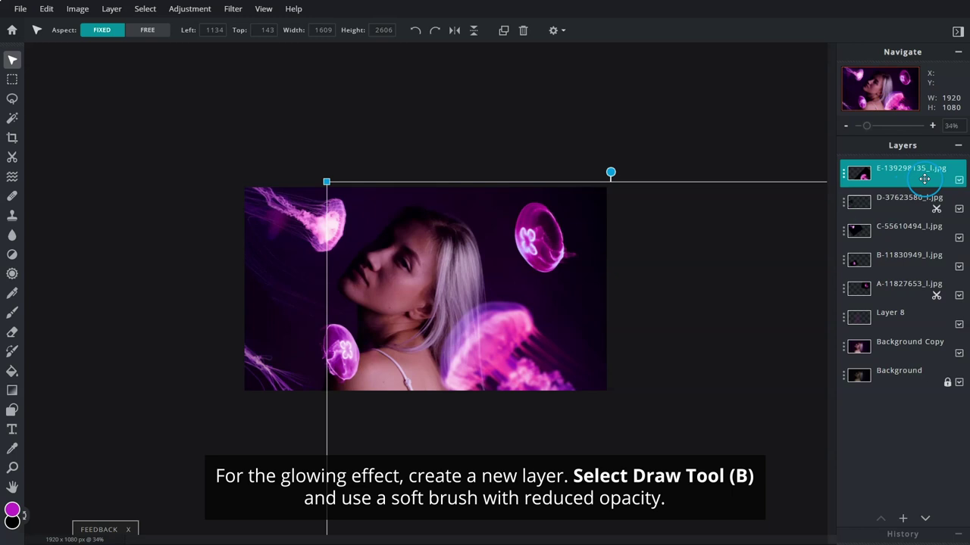
- Add empty Layer 27 and choose a purple colour for the Draw brush
click(902, 518)
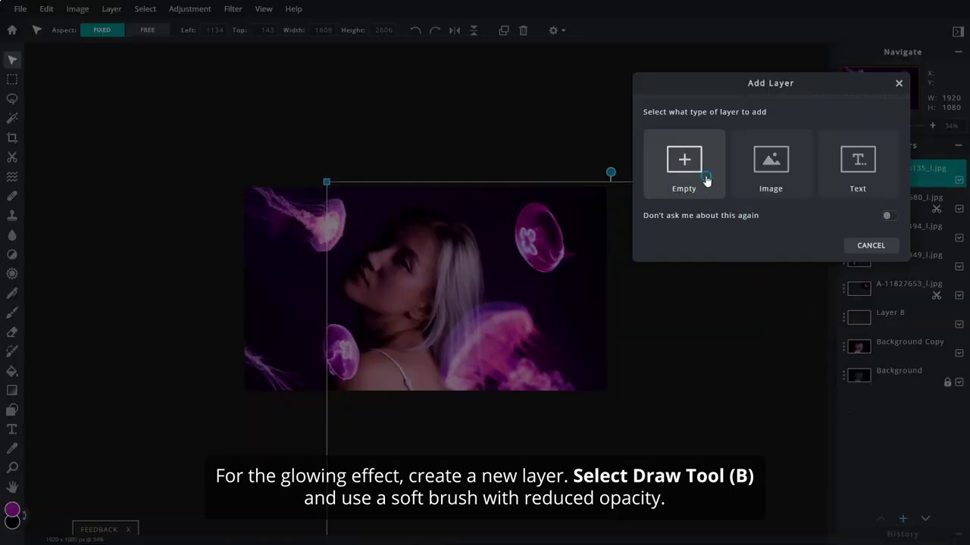
click(705, 180)
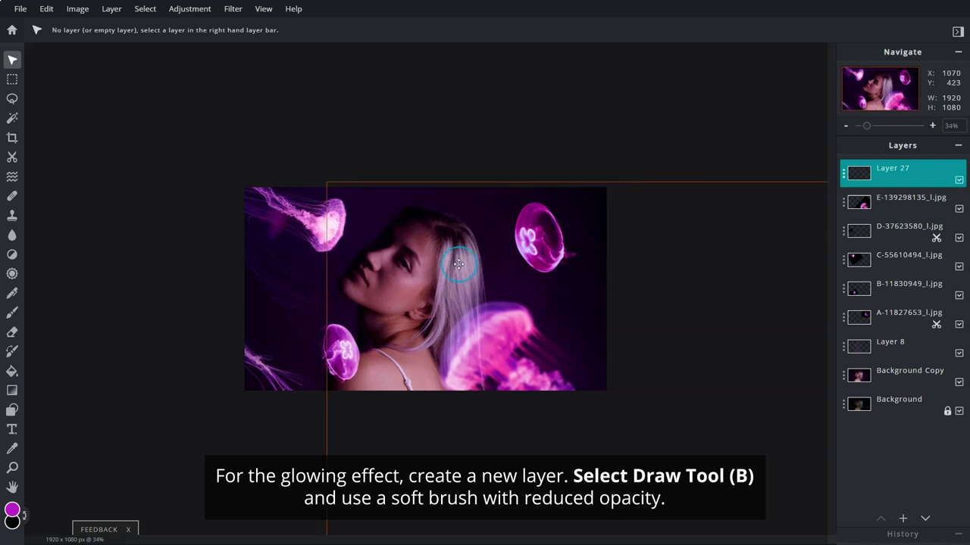
click(12, 315)
click(12, 510)
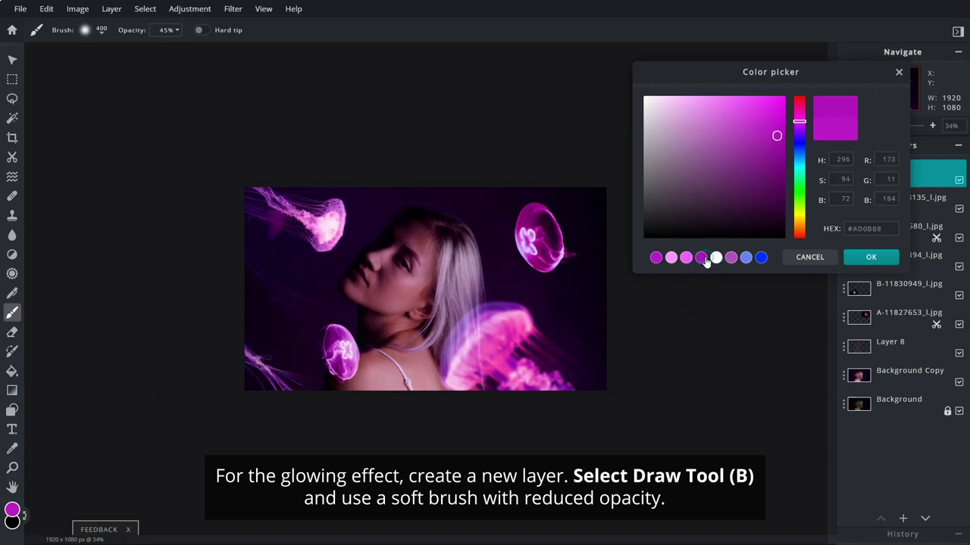
click(849, 262)
- Zoom in and paint a soft purple stroke over the top jellyfish
scroll(625, 327, up, 2)
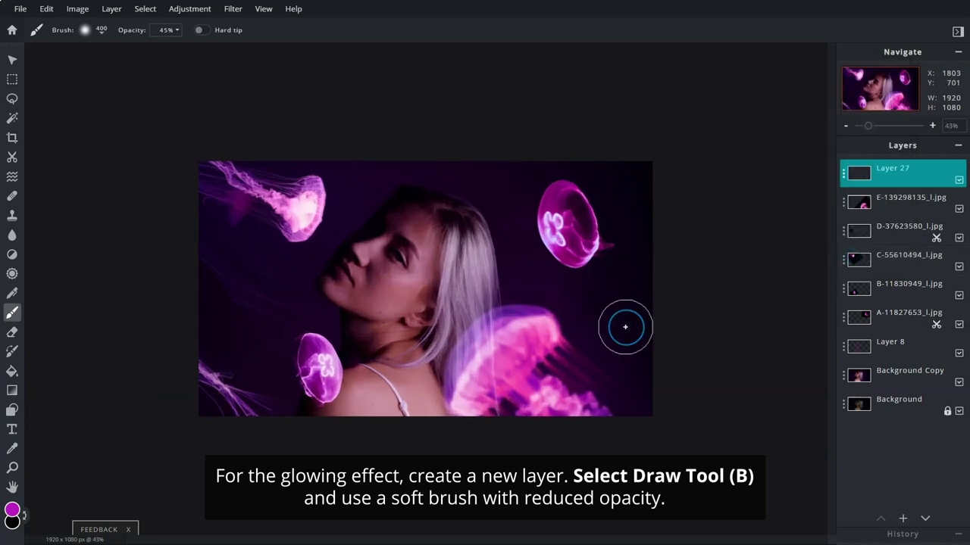
scroll(625, 326, up, 1)
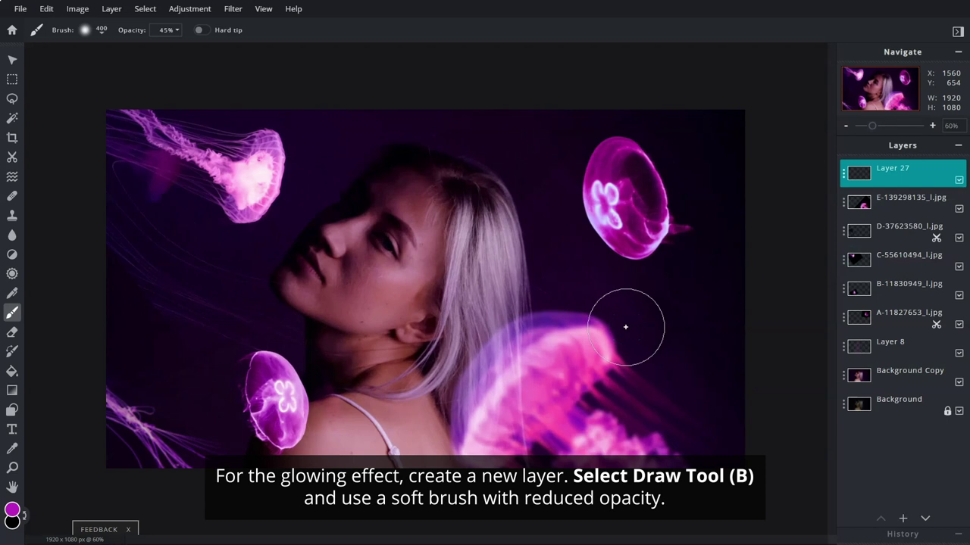
scroll(625, 326, up, 2)
drag(625, 327, 642, 205)
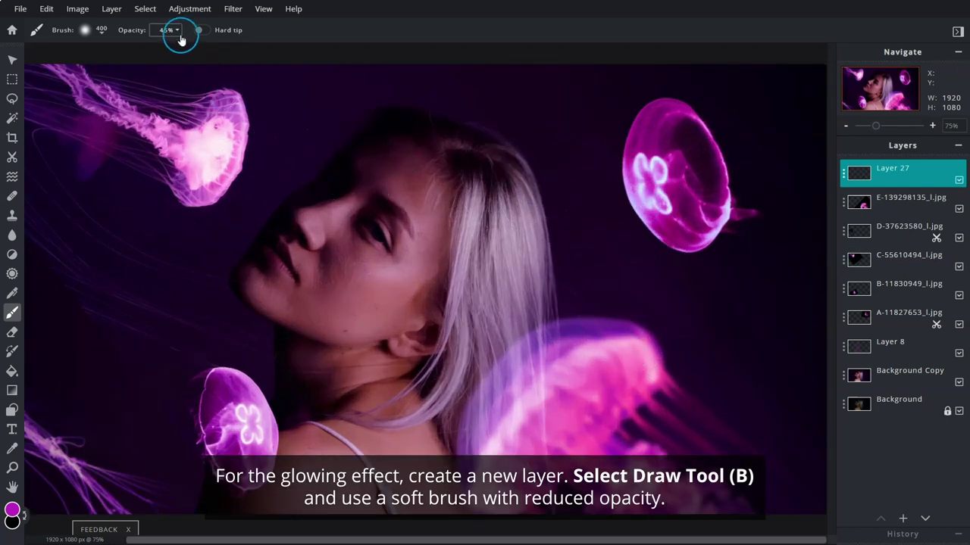
- At 48% brush opacity, paint purple over the top-right, lower-left and top-left jellyfish
click(172, 30)
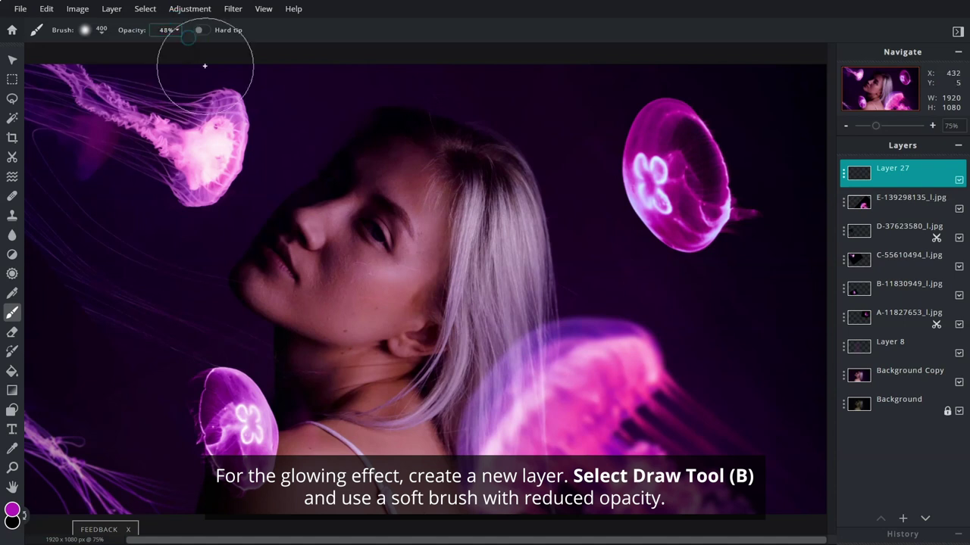
mouse_move(670, 180)
mouse_down()
mouse_move(660, 162)
mouse_move(667, 147)
mouse_move(681, 190)
mouse_move(610, 361)
mouse_move(537, 404)
mouse_move(492, 447)
mouse_move(628, 357)
mouse_move(475, 487)
mouse_up()
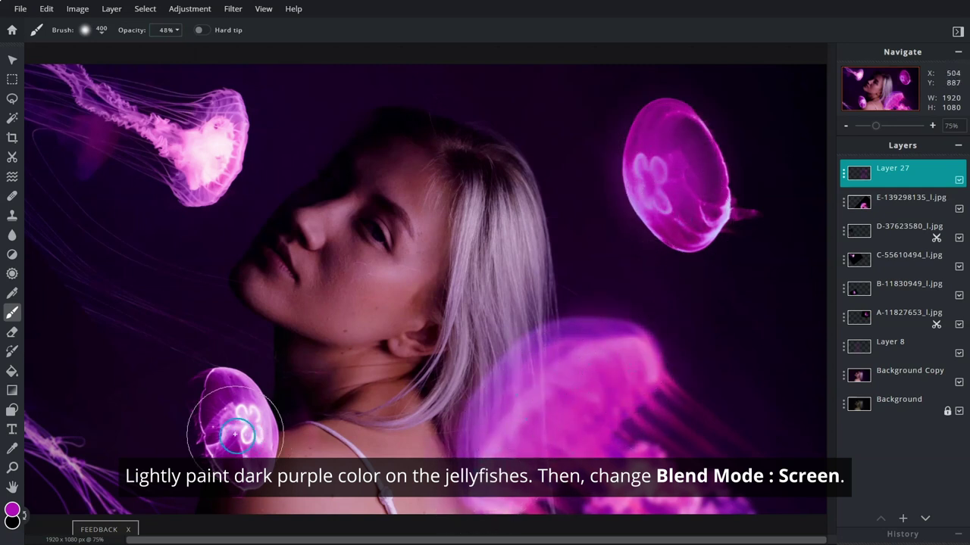
drag(219, 398, 242, 439)
drag(215, 127, 204, 169)
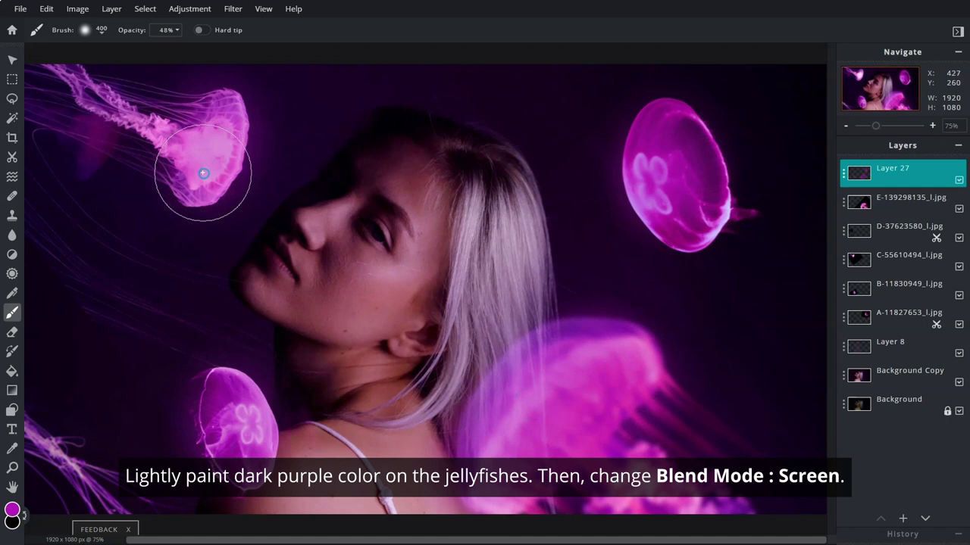
- Set Layer 27's blend mode to Screen
click(846, 175)
click(811, 215)
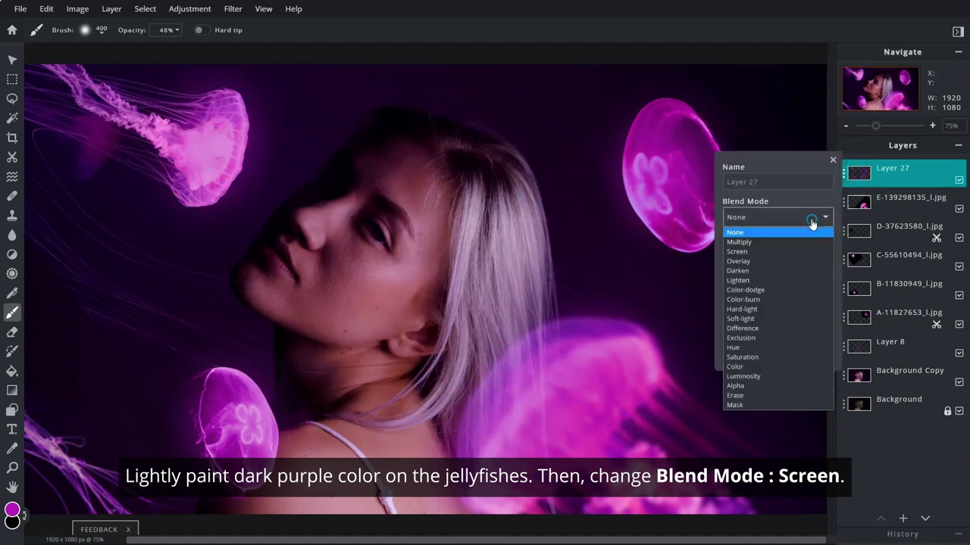
click(775, 251)
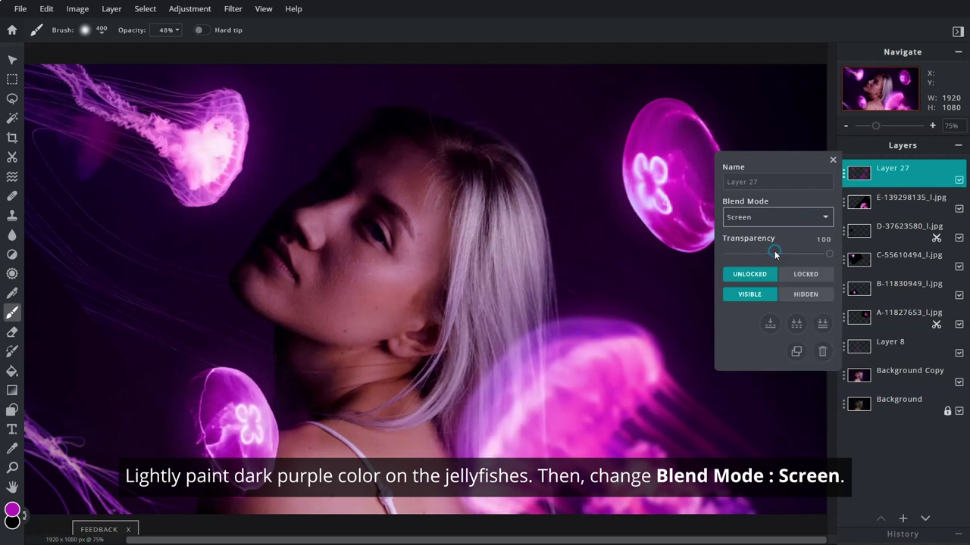
click(832, 159)
- On new empty Layer 28, paint a brighter purple glow over the top-right and bottom-left jellyfish
click(902, 519)
click(684, 159)
click(12, 510)
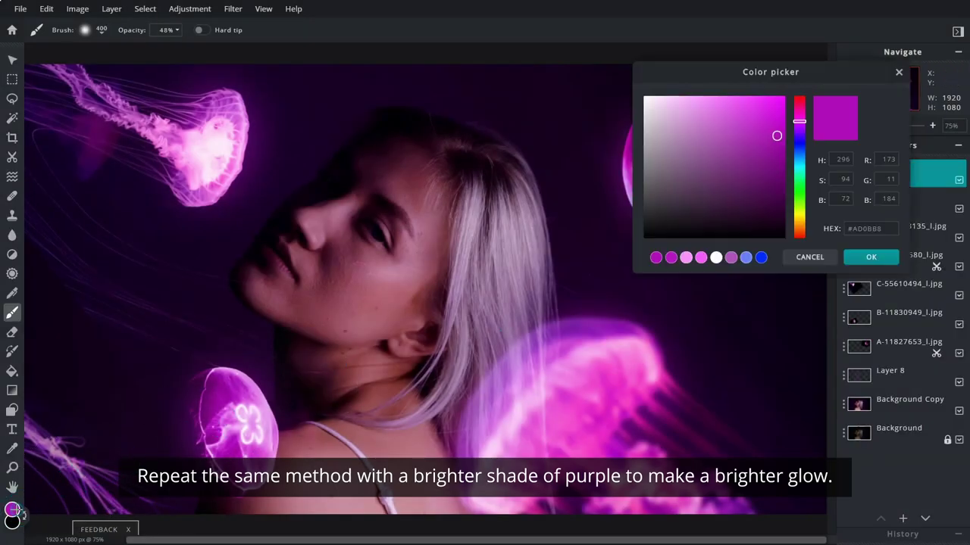
click(700, 258)
click(887, 253)
drag(678, 152, 689, 216)
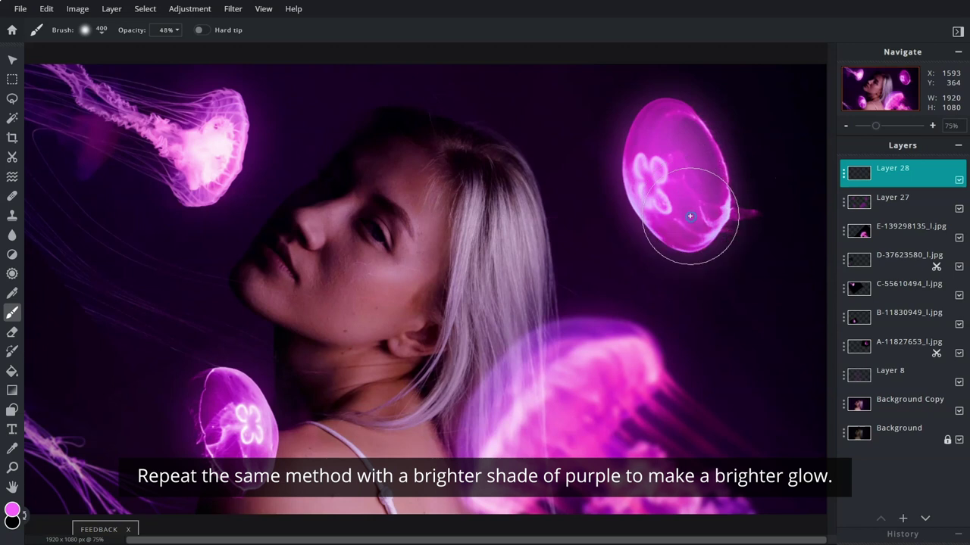
drag(227, 405, 242, 424)
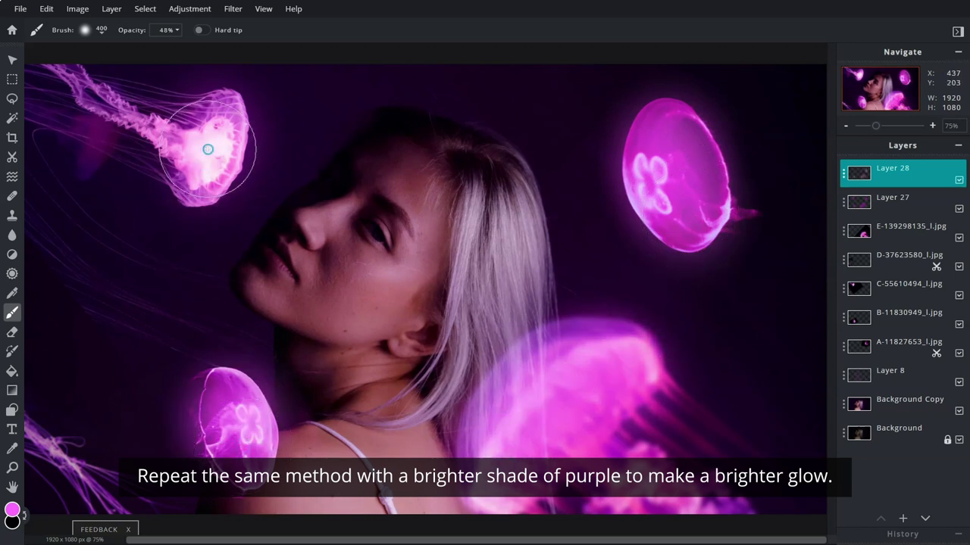
- Set Layer 28's blend mode to Screen
click(843, 173)
click(777, 217)
click(771, 256)
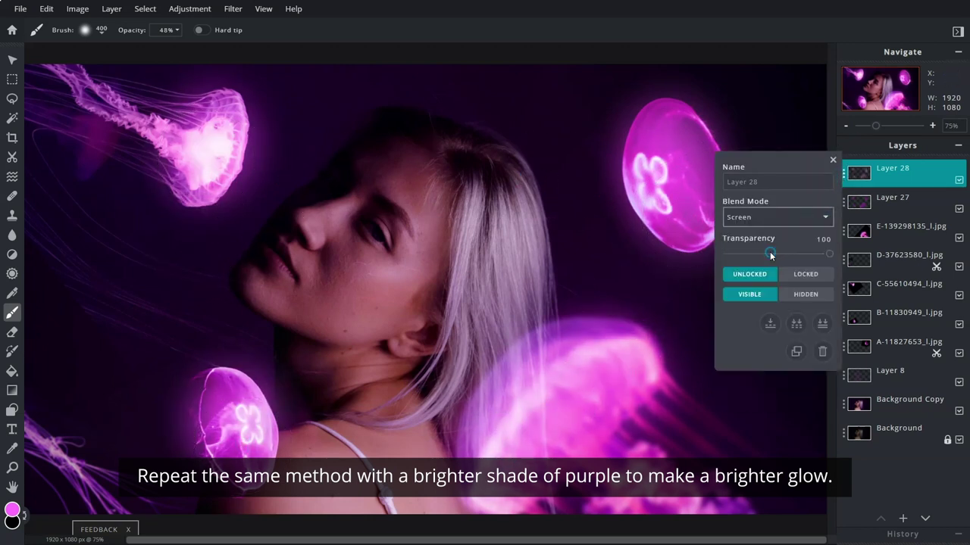
click(832, 161)
click(902, 518)
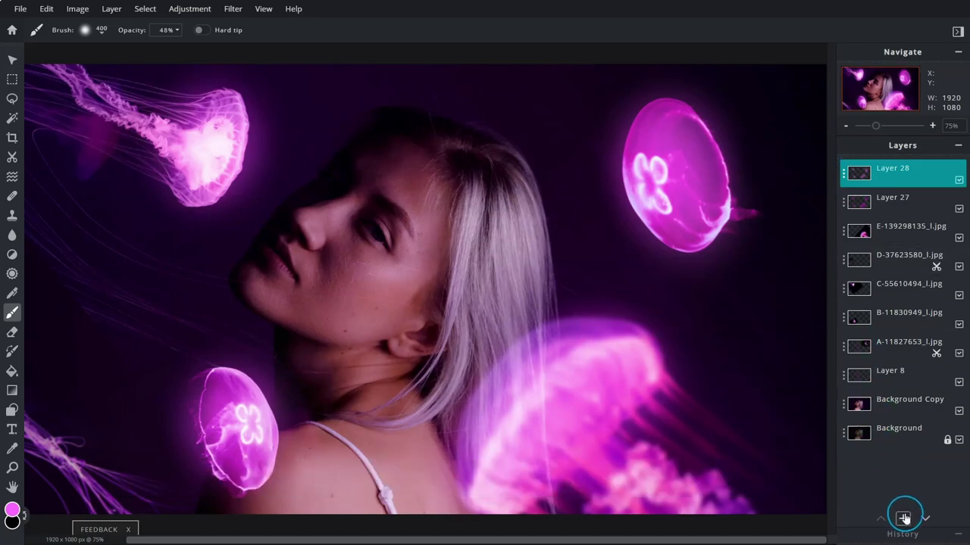
- Add empty Layer 29 and set the paint colour to light pink #F891FF
click(683, 163)
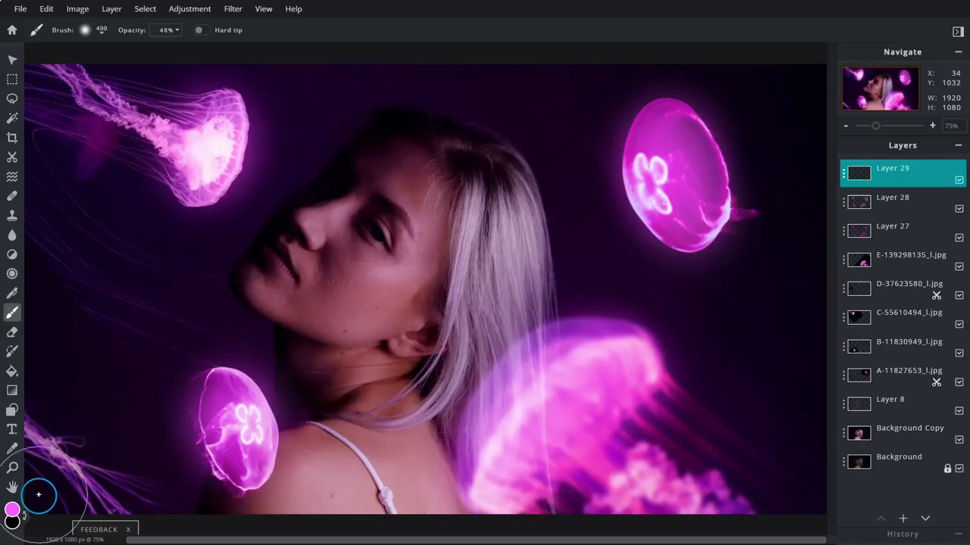
click(12, 509)
click(701, 256)
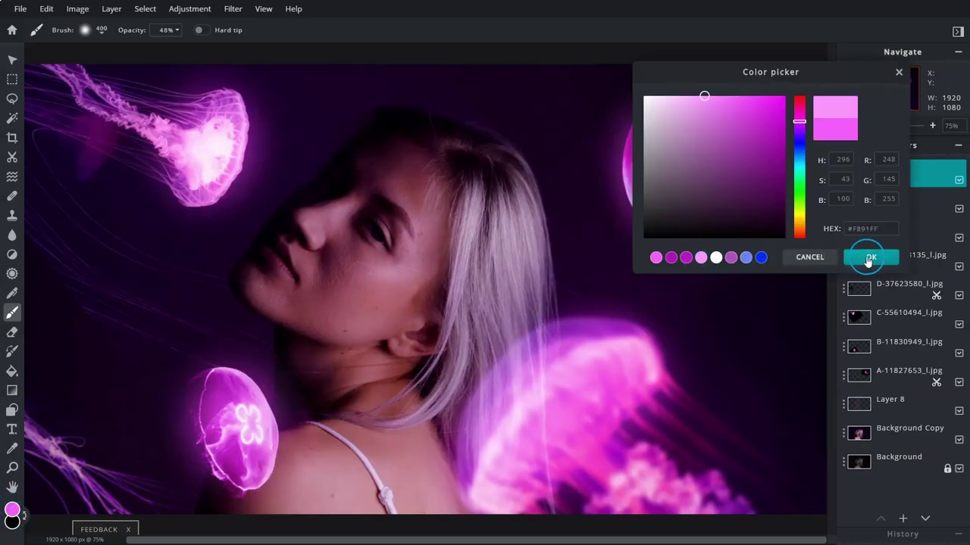
click(881, 260)
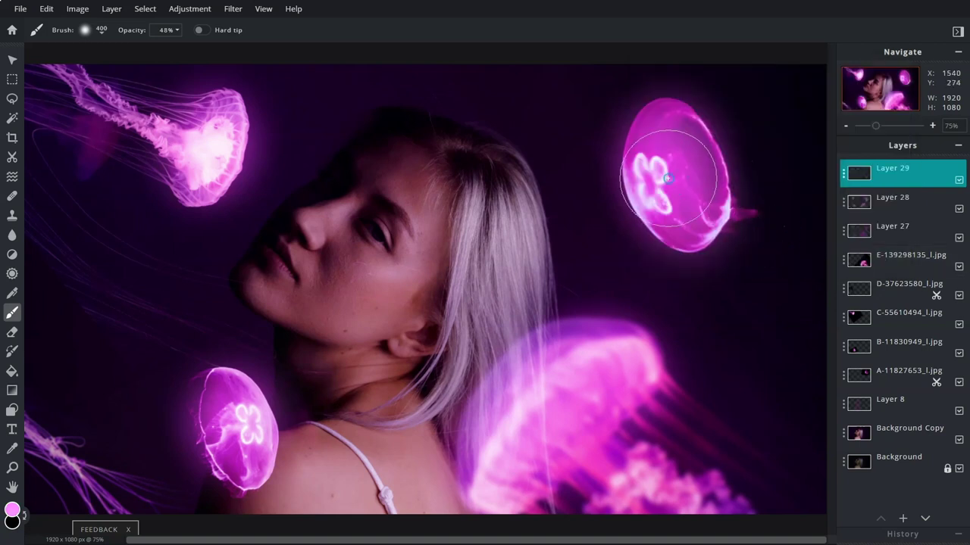
- Set Layer 29's blend mode to Screen
click(844, 179)
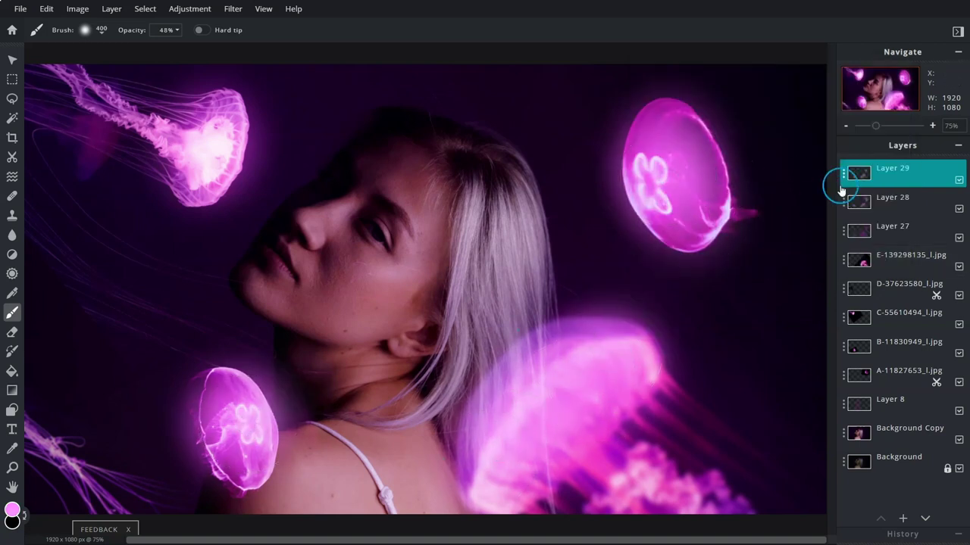
click(825, 216)
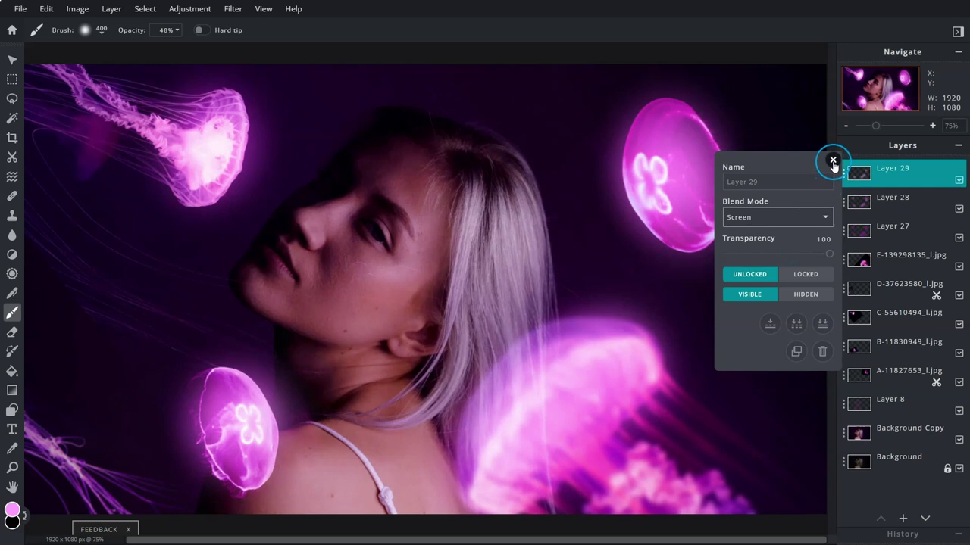
click(832, 161)
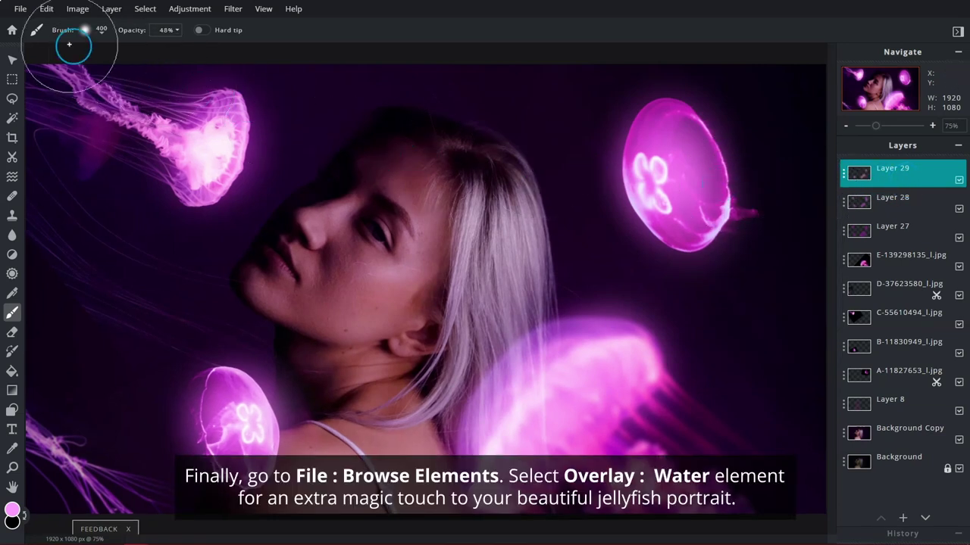
click(20, 8)
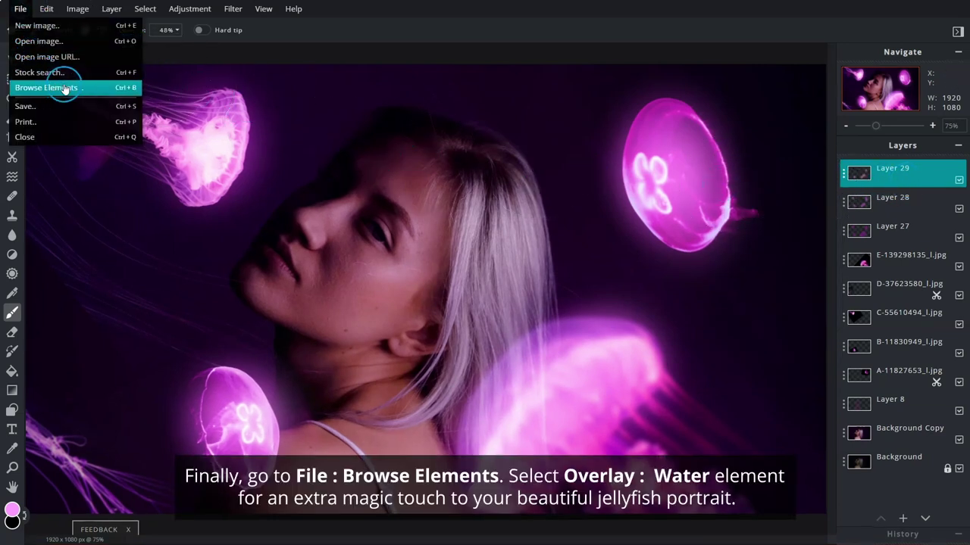
- Browse Elements, open the Overlay category and scroll down to the Water overlays
click(85, 89)
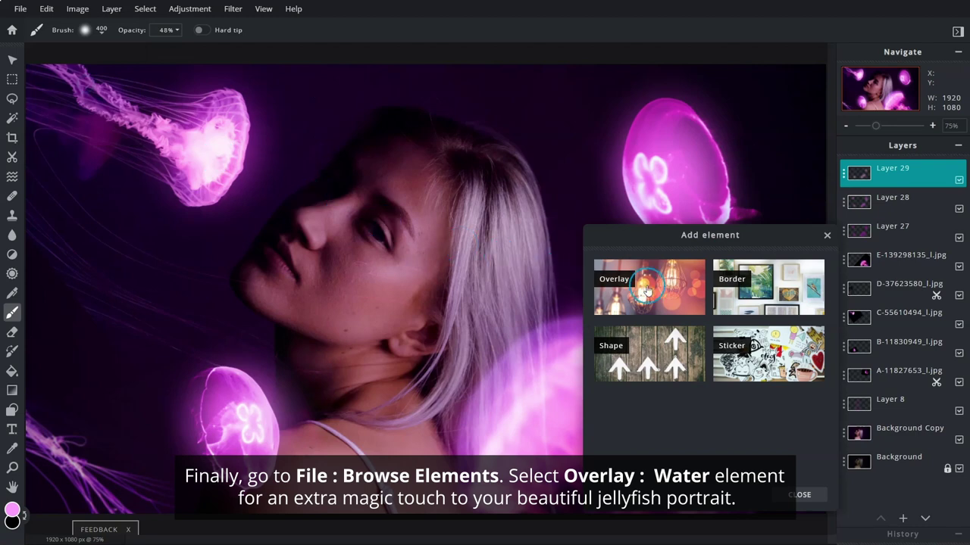
click(618, 286)
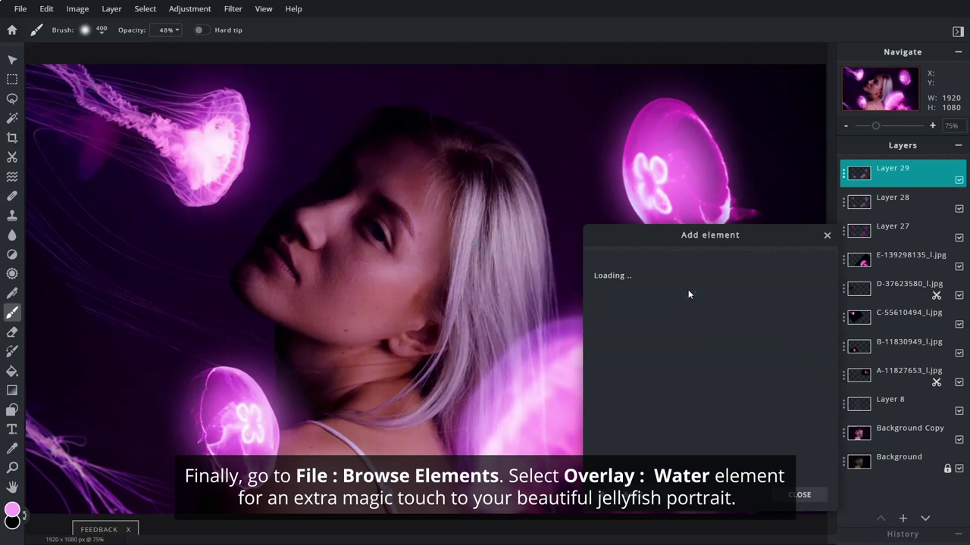
scroll(799, 318, down, 5)
scroll(799, 318, down, 5)
scroll(799, 318, down, 5)
scroll(797, 320, down, 5)
scroll(797, 320, down, 5)
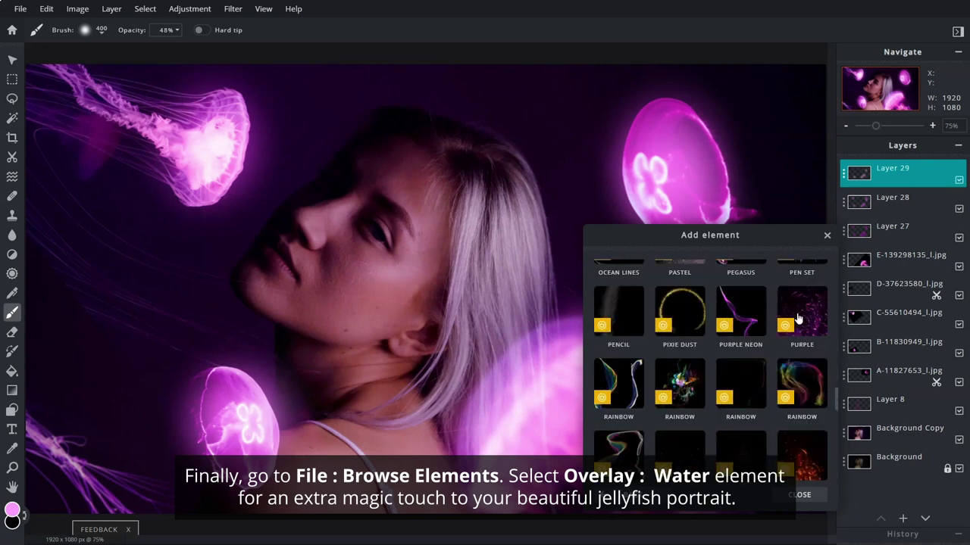
scroll(806, 333, down, 5)
scroll(806, 333, down, 5)
scroll(806, 333, down, 5)
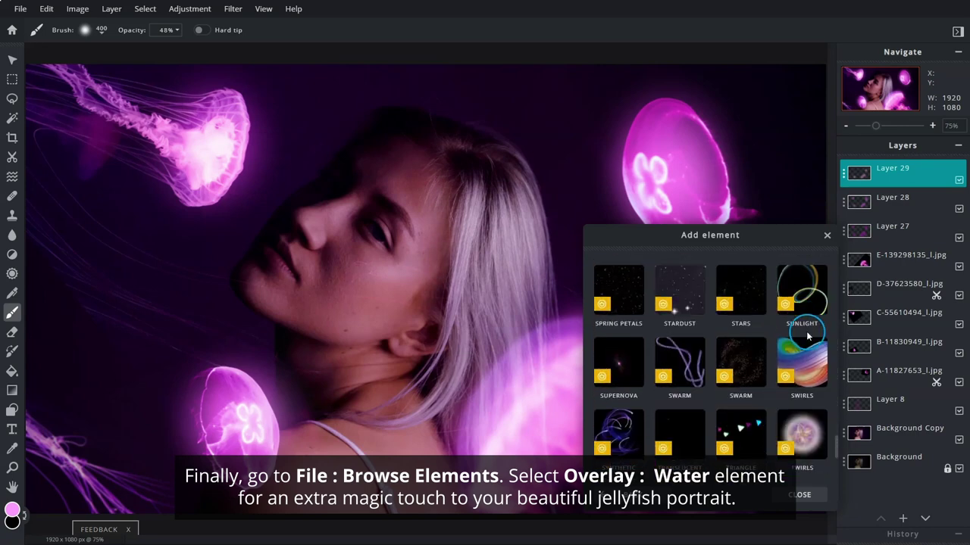
scroll(807, 338, down, 5)
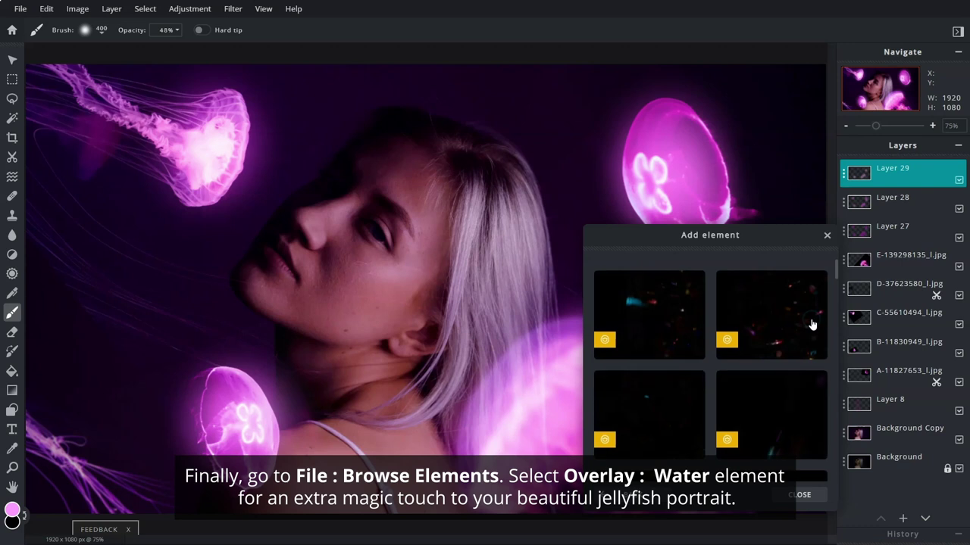
- Add a Water bokeh overlay to the image and reselect Layer 29
drag(775, 241, 762, 135)
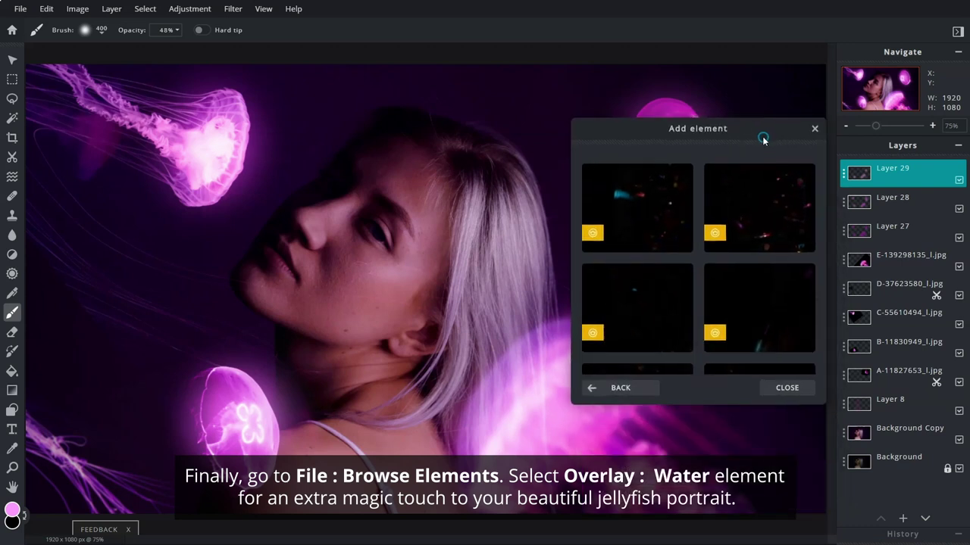
click(755, 199)
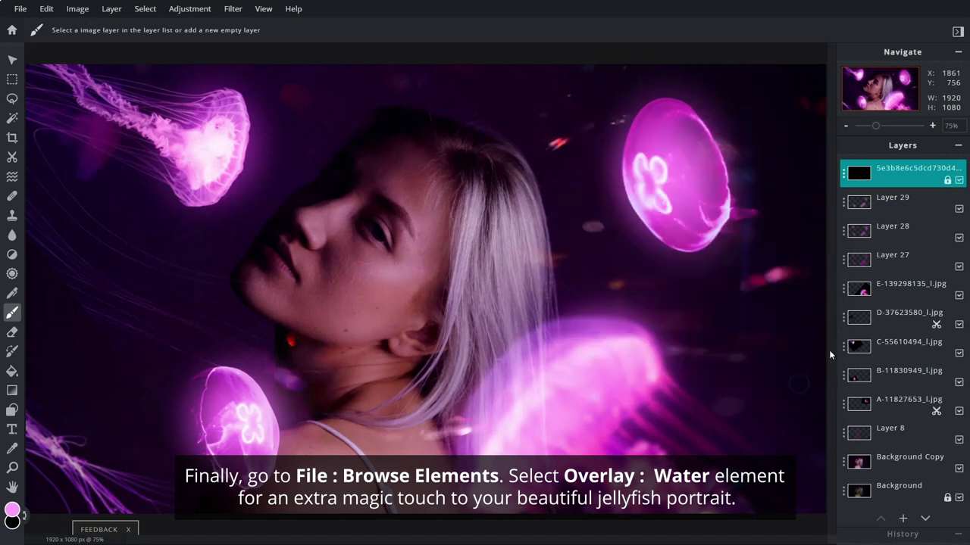
click(895, 205)
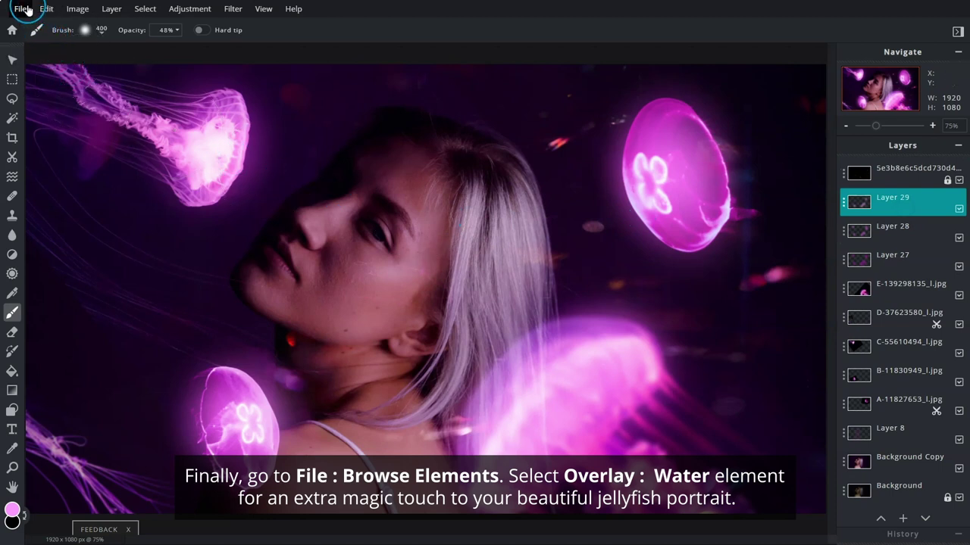
- Browse Elements and open the Overlay > WATER collection
click(26, 9)
click(62, 91)
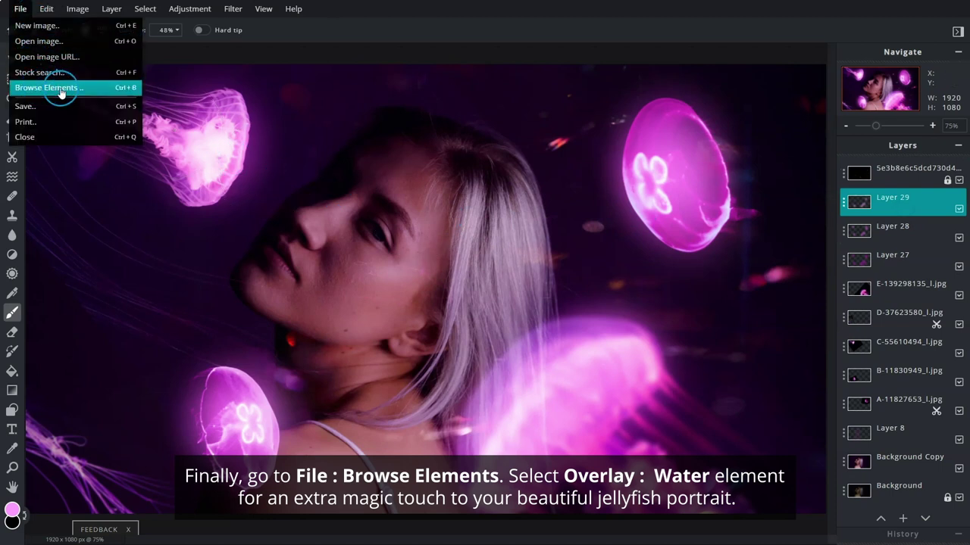
click(85, 91)
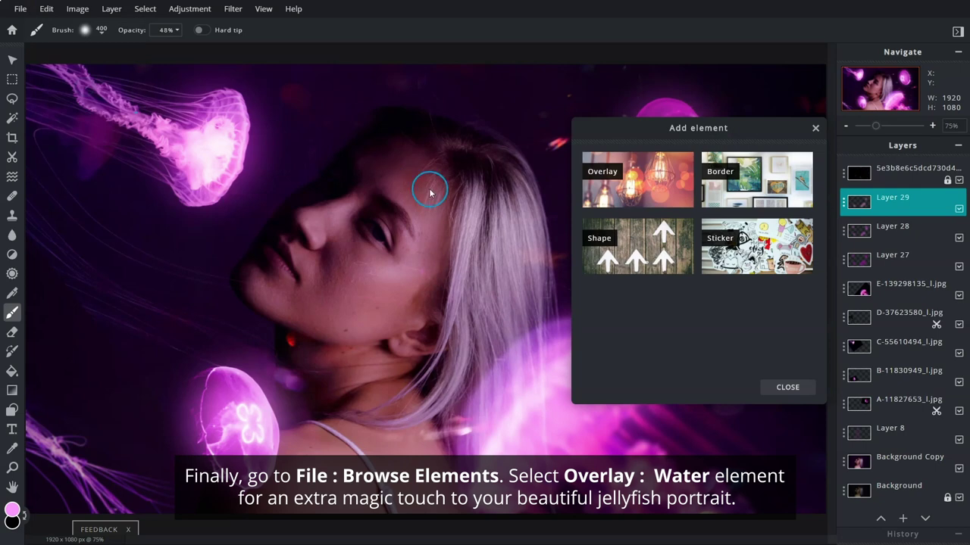
click(653, 197)
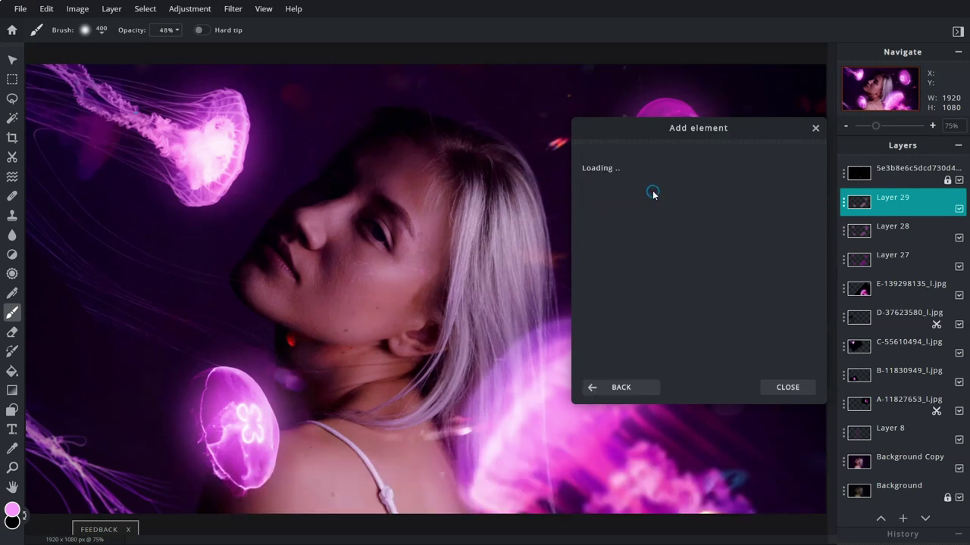
scroll(775, 269, down, 5)
scroll(775, 269, down, 5)
scroll(775, 267, down, 5)
scroll(775, 265, down, 5)
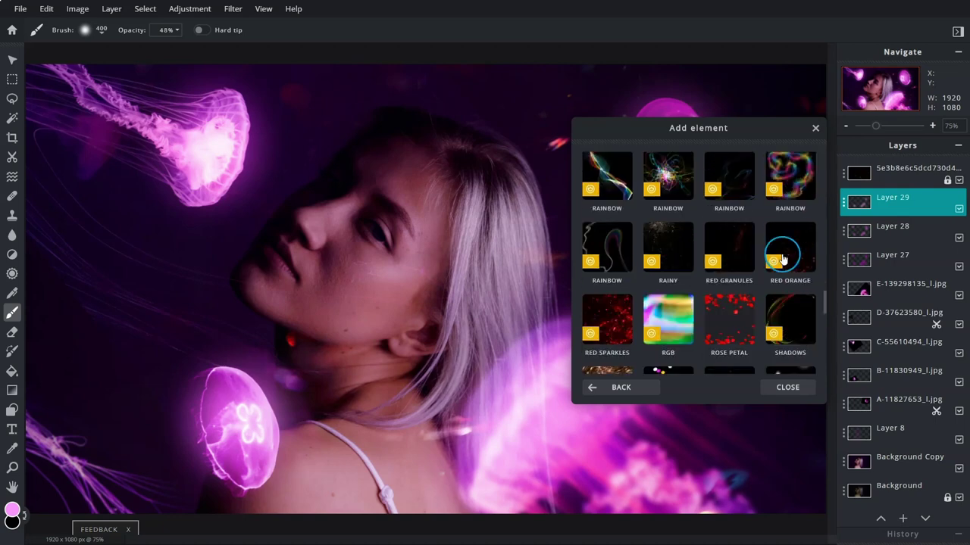
scroll(783, 254, down, 5)
scroll(785, 256, down, 5)
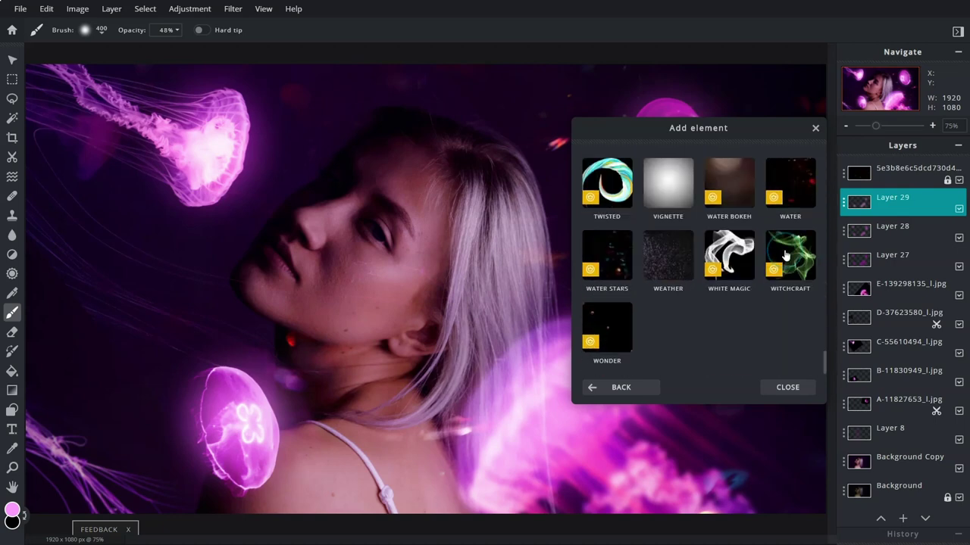
click(799, 190)
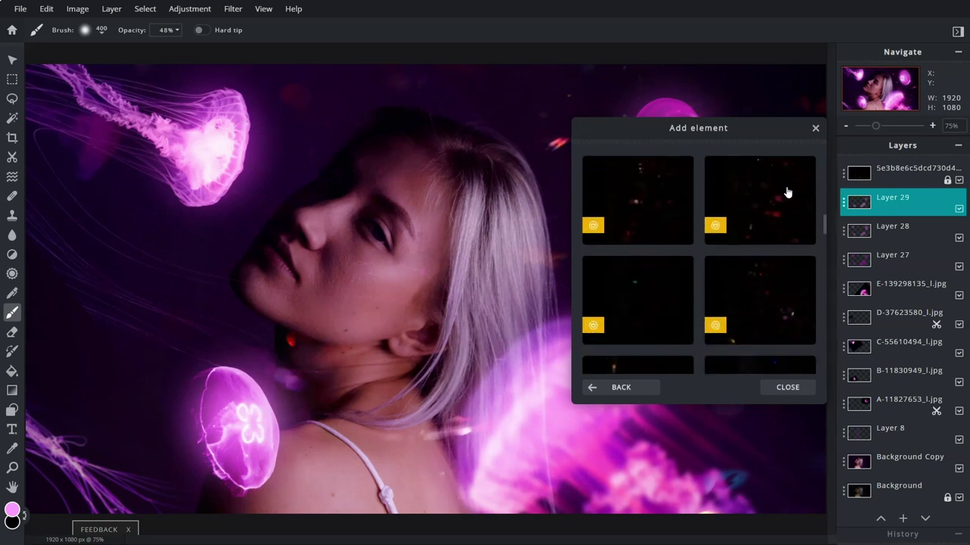
- Add a second Water bokeh overlay and close the element browser
scroll(788, 192, down, 2)
scroll(786, 190, down, 1)
click(668, 244)
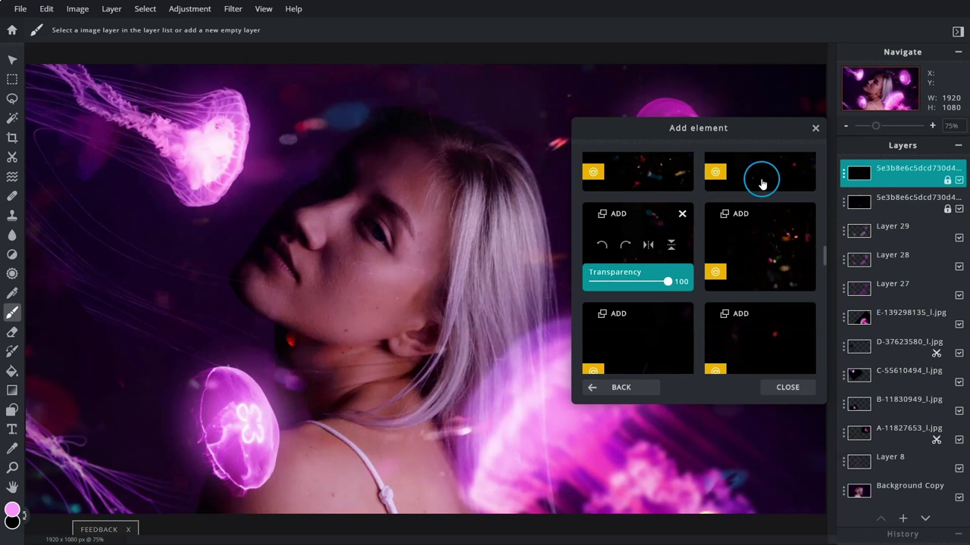
click(816, 130)
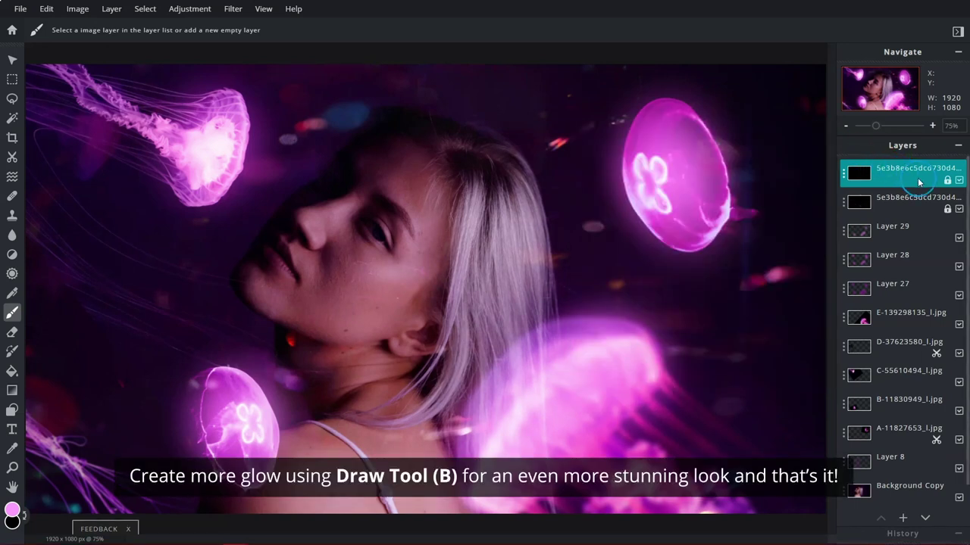
click(902, 518)
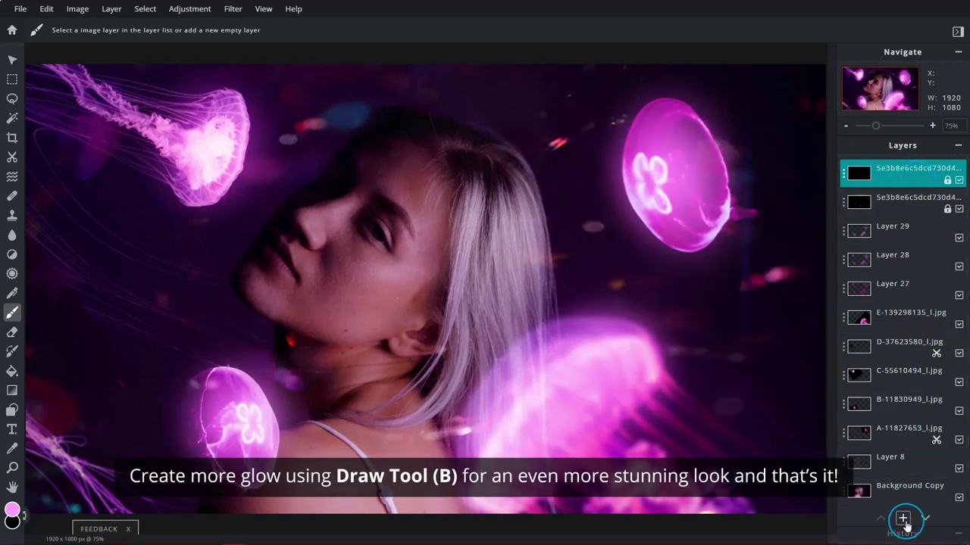
- On new Layer 52, paint pink glow over the upper-right and lower jellyfish, blended as Screen
click(634, 280)
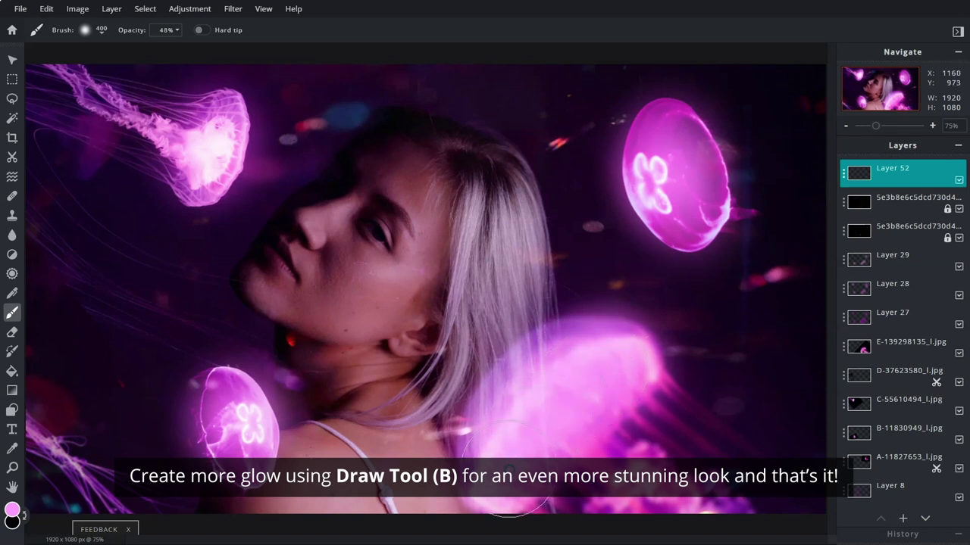
click(660, 162)
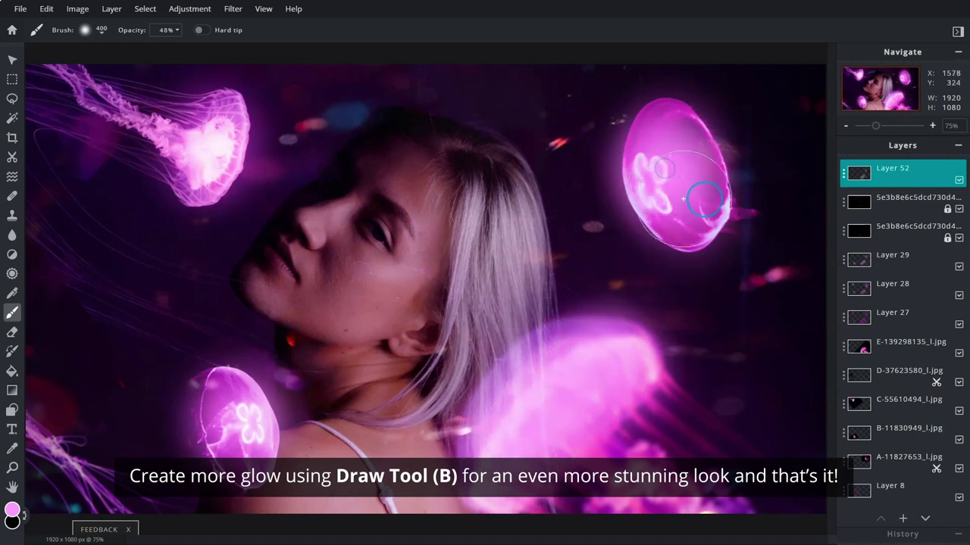
click(837, 176)
click(826, 218)
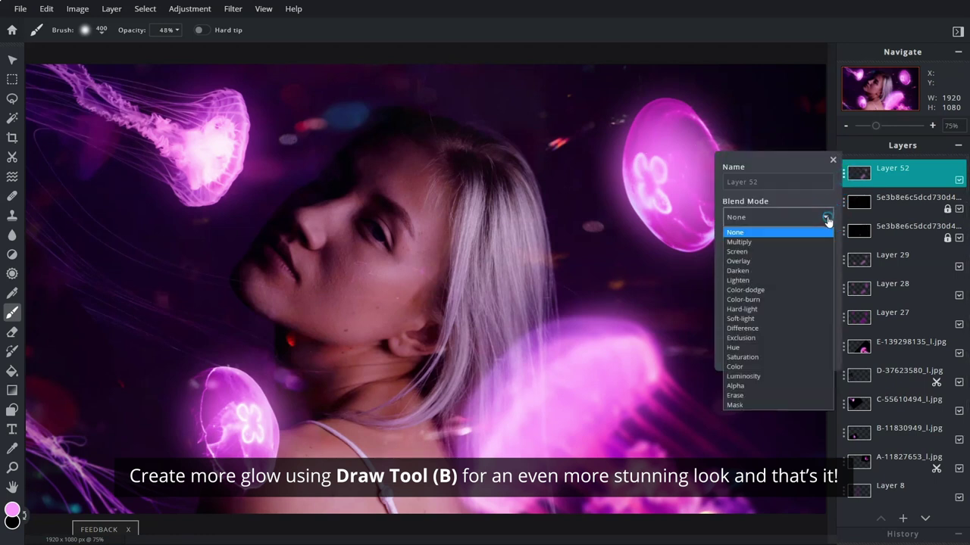
click(793, 250)
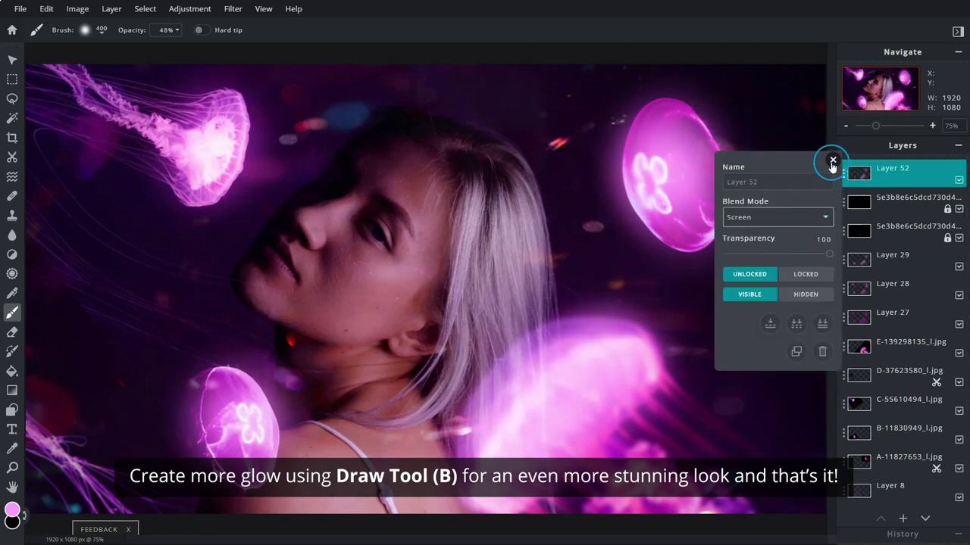
click(832, 160)
drag(599, 364, 505, 434)
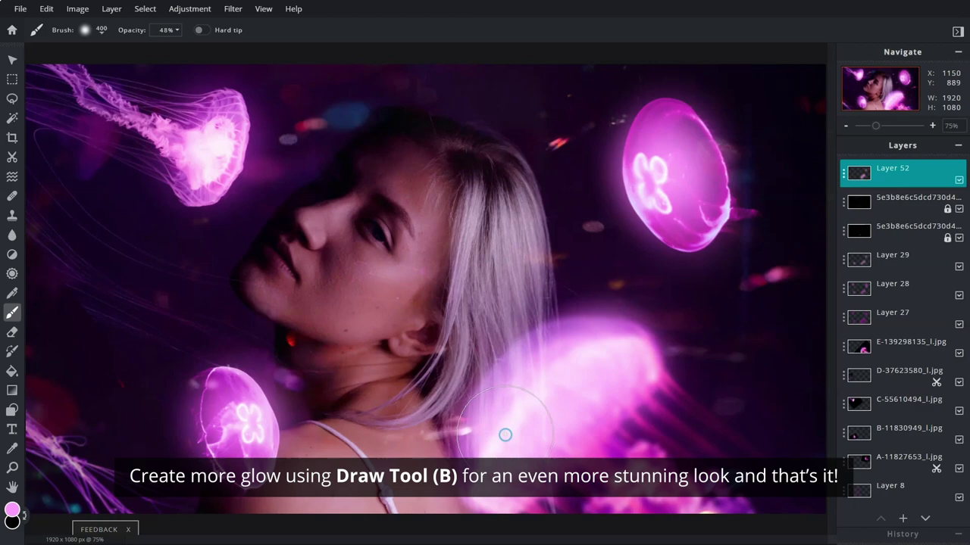